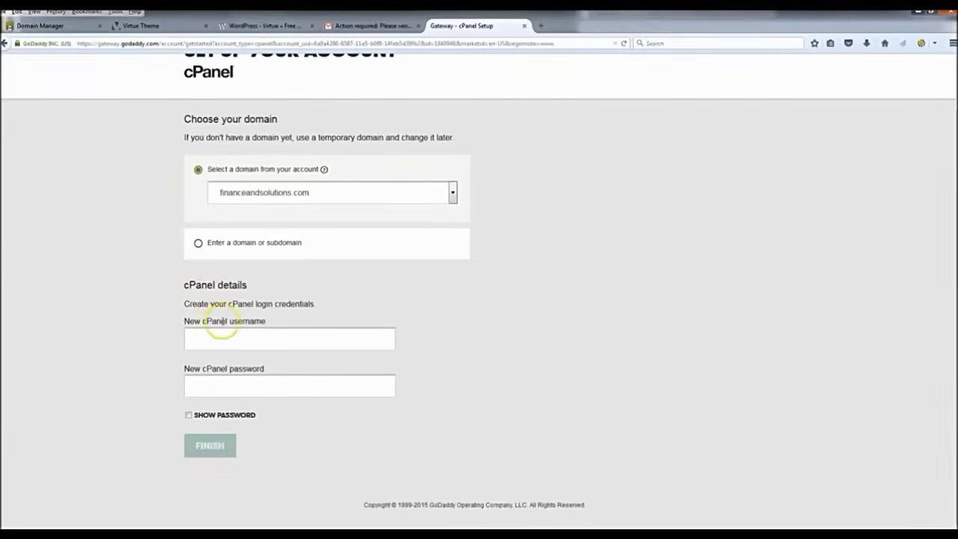
Step: Enter a new cPanel username and password for the financeandsolutions.com hosting account and finish the account setup
left_click(236, 342)
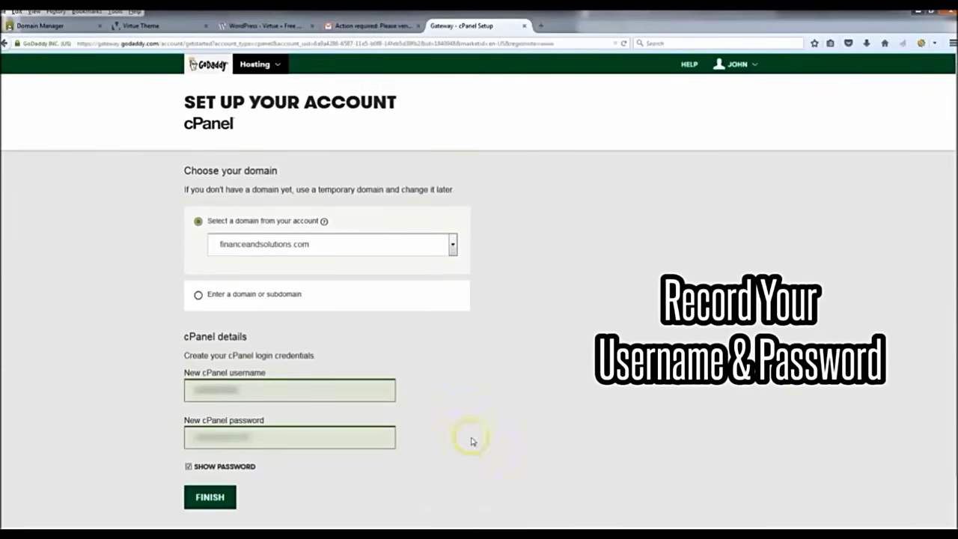
left_click(217, 498)
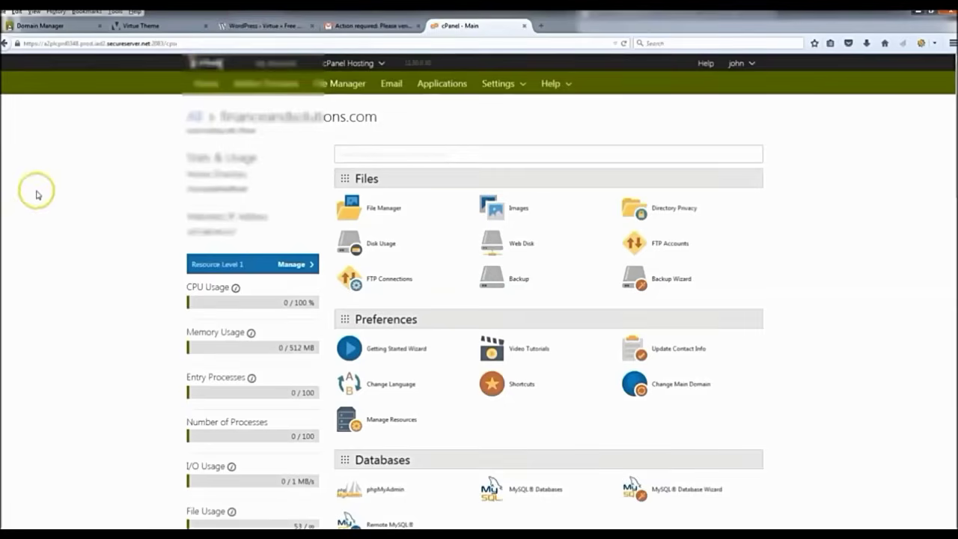
Step: Open WordPress from cPanel's web applications and start its installation wizard
scroll(841, 174, "down", 5)
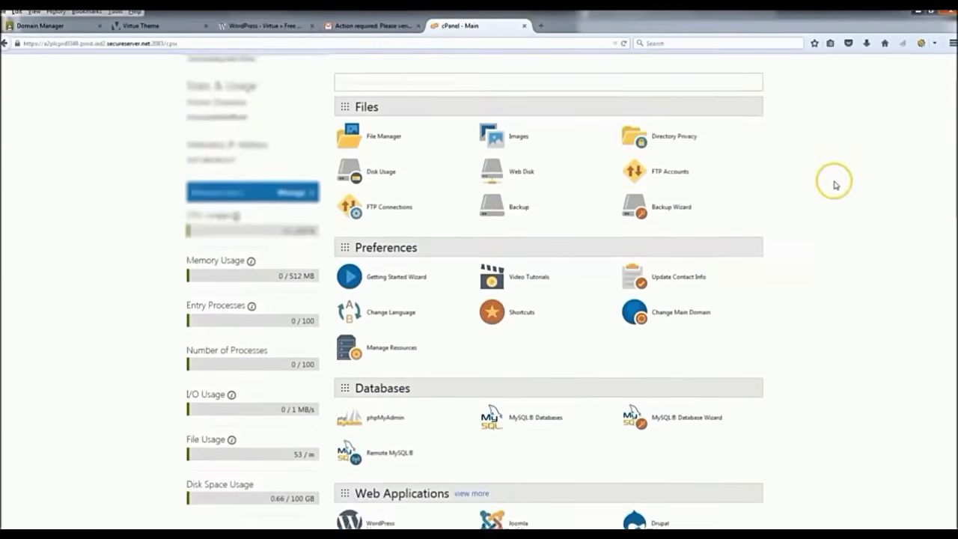
scroll(836, 186, "down", 1)
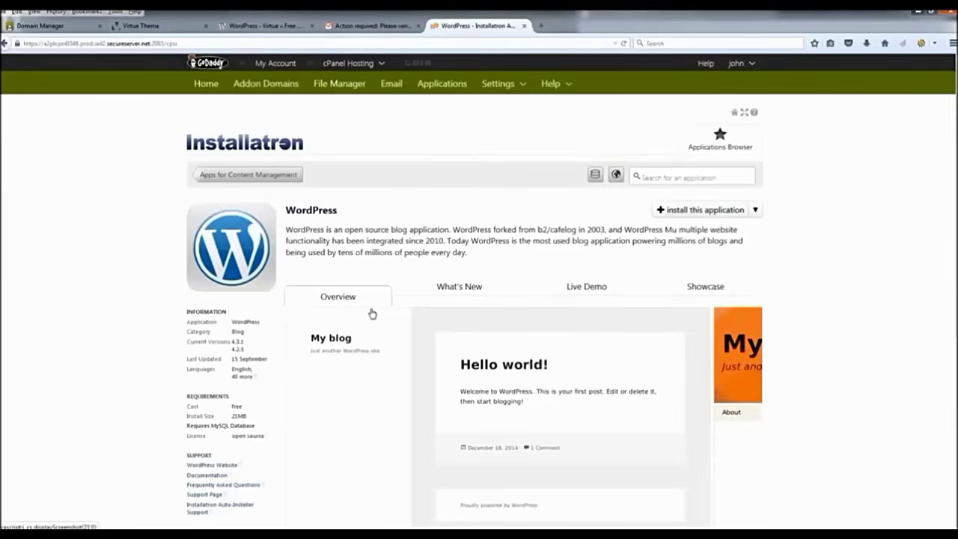
left_click(696, 211)
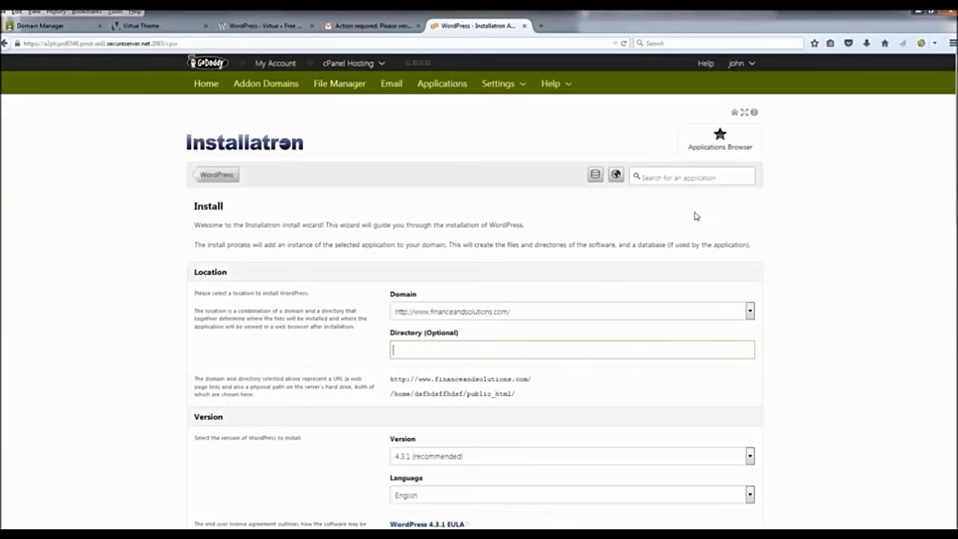
Step: Install WordPress 4.3.1 on financeandsolutions.com with an empty directory, keeping the default version, update, administrator and advanced settings
scroll(534, 234, "down", 1)
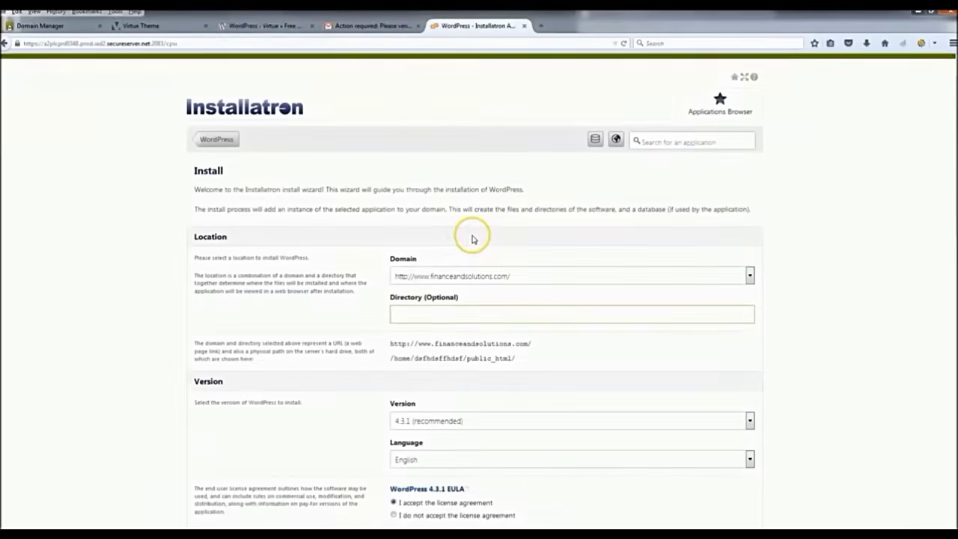
scroll(860, 252, "down", 1)
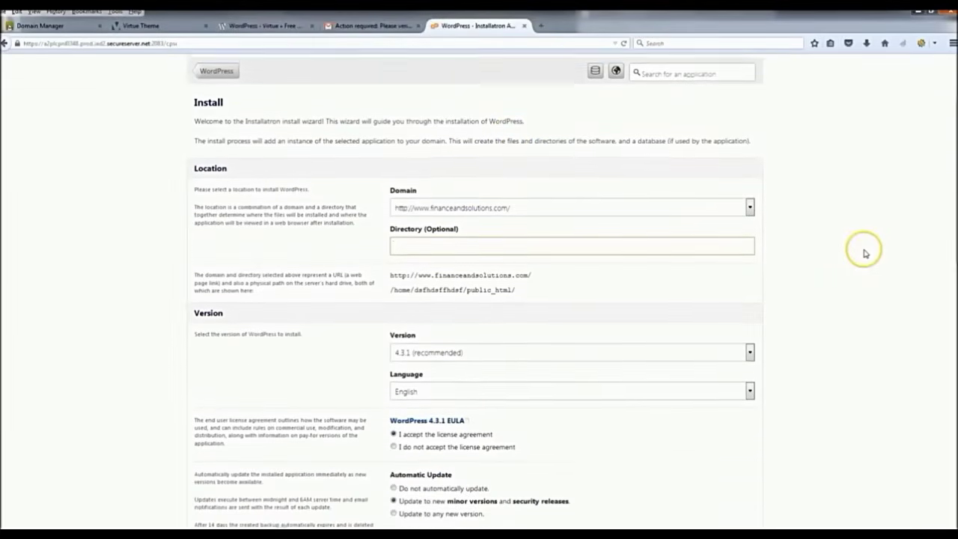
scroll(391, 235, "up", 2)
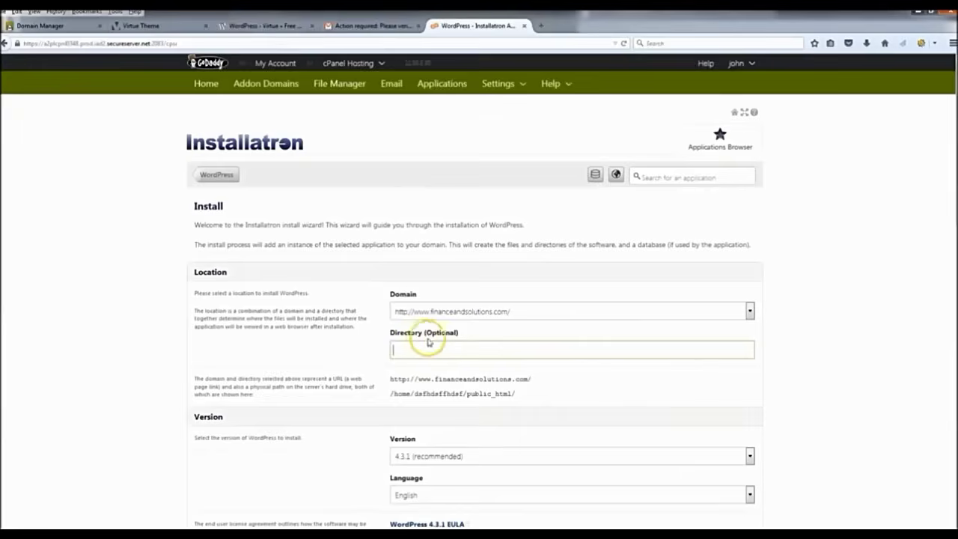
left_click_drag(390, 379, 537, 376)
left_click(558, 383)
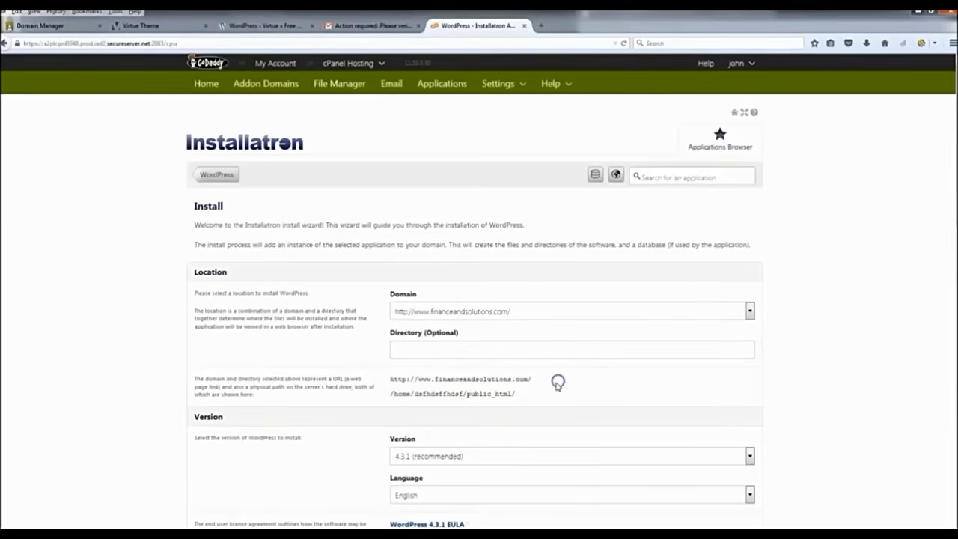
scroll(391, 354, "down", 3)
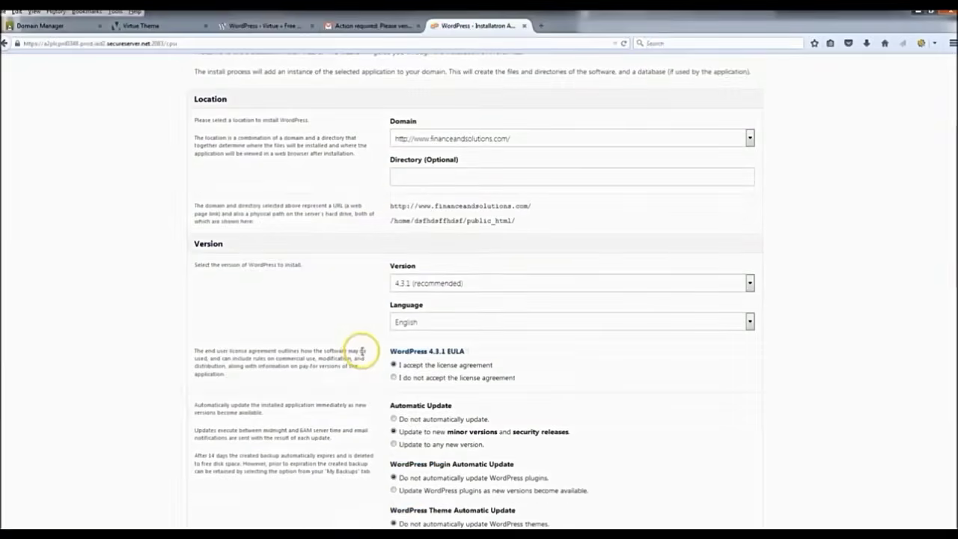
scroll(332, 210, "down", 4)
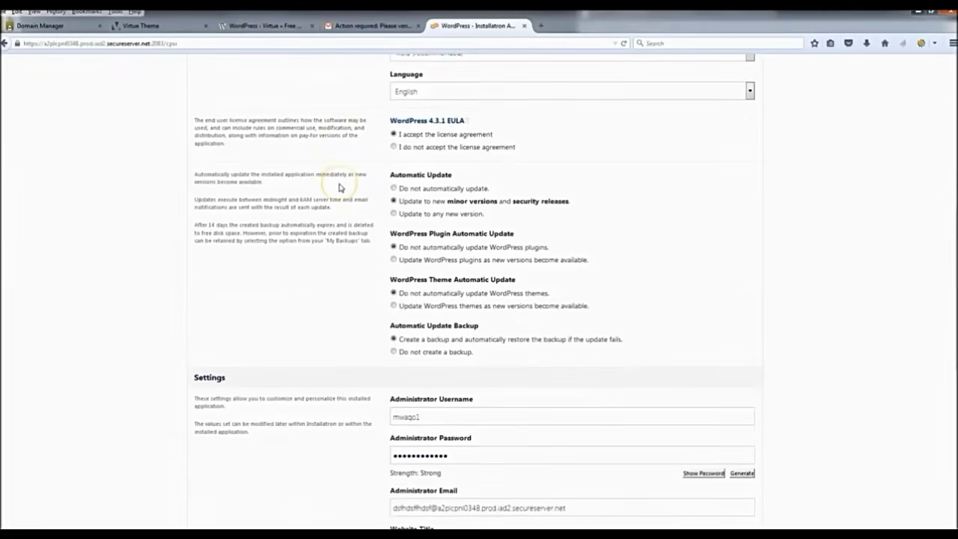
scroll(339, 187, "down", 2)
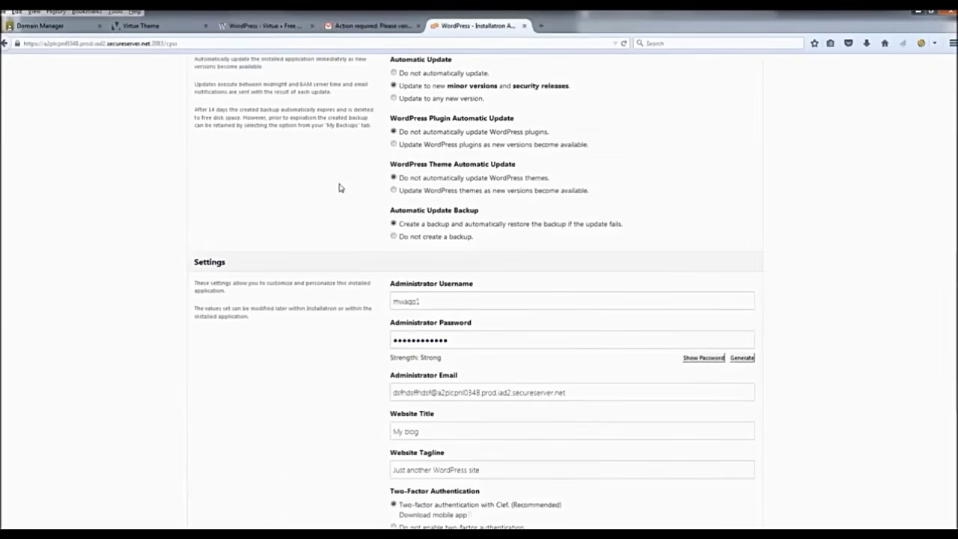
scroll(339, 187, "down", 3)
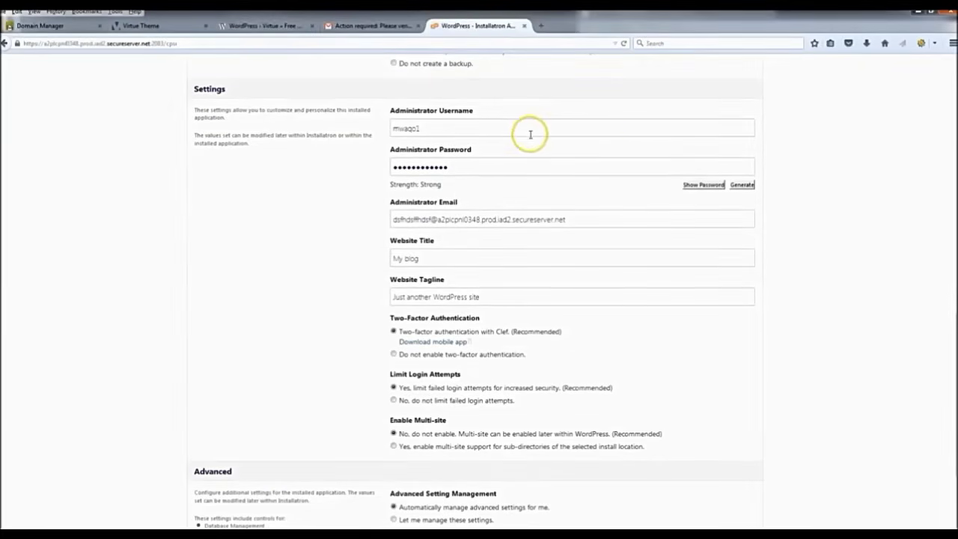
scroll(775, 208, "down", 2)
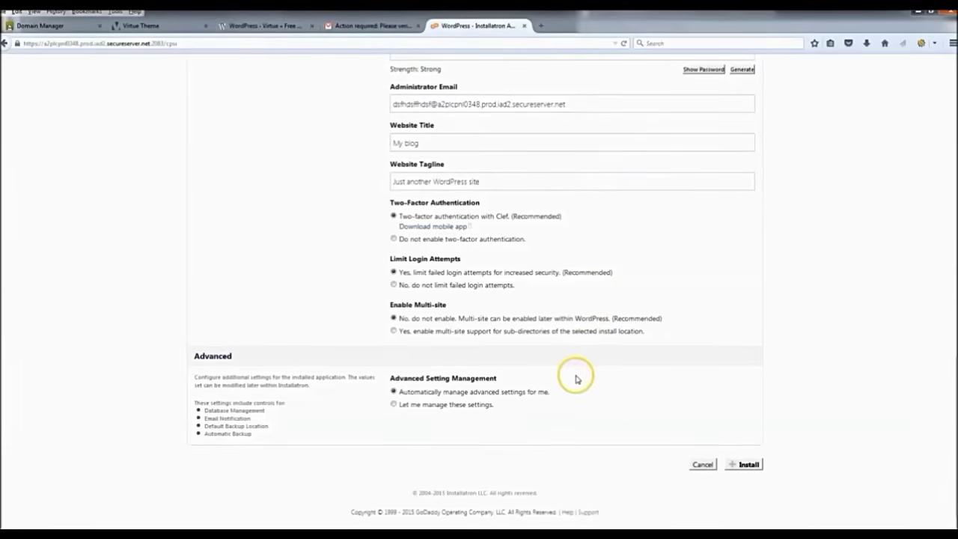
left_click(748, 466)
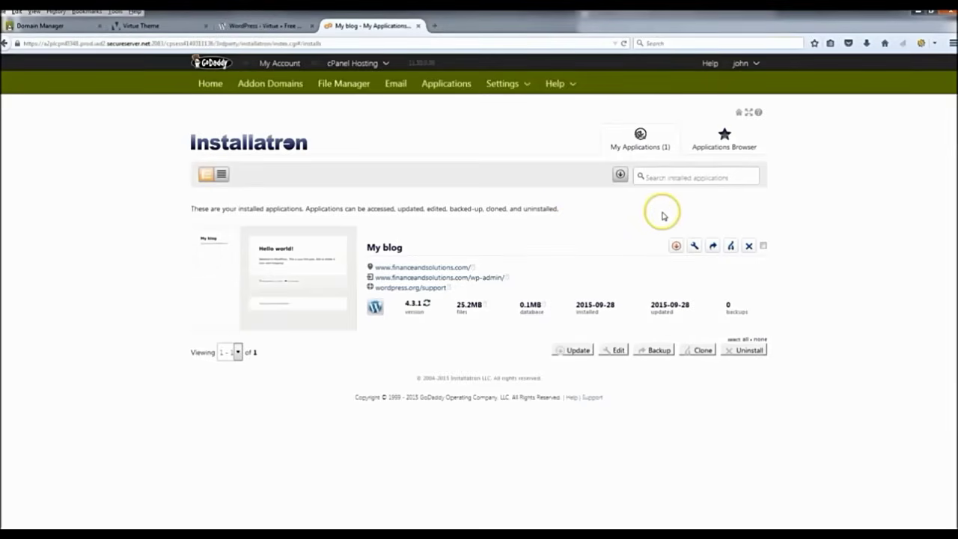
Step: Open the installed My blog application's details and look through its administrator, website and update settings
left_click(694, 249)
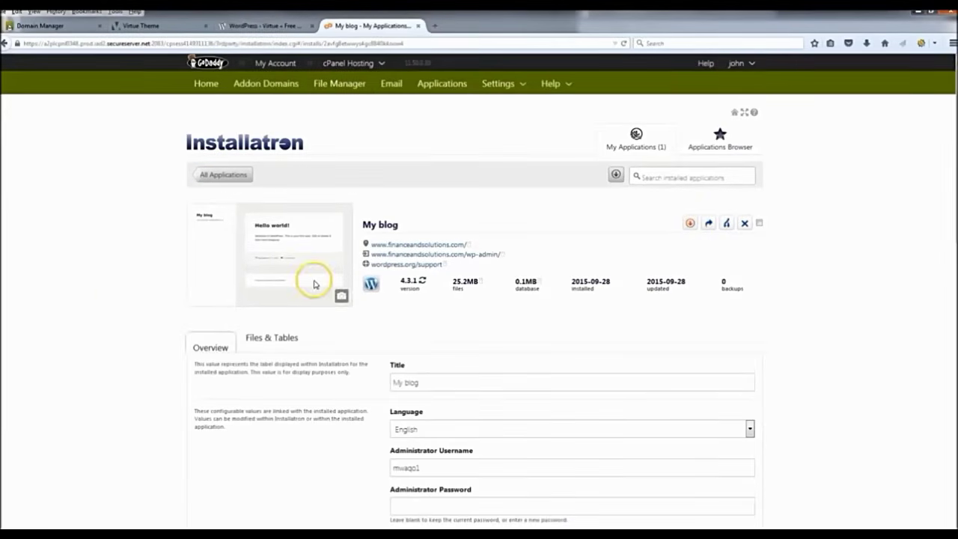
scroll(352, 348, "down", 3)
scroll(292, 262, "down", 6)
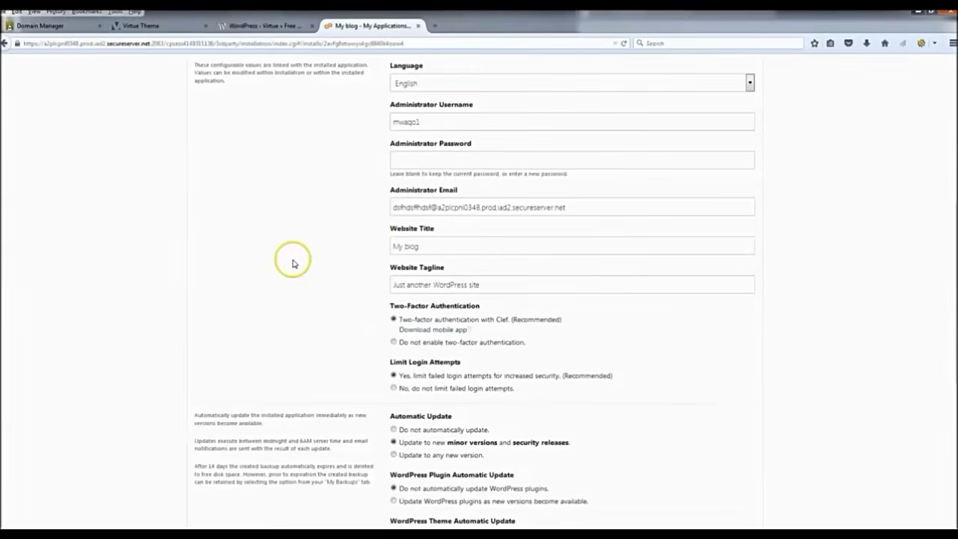
scroll(307, 265, "up", 9)
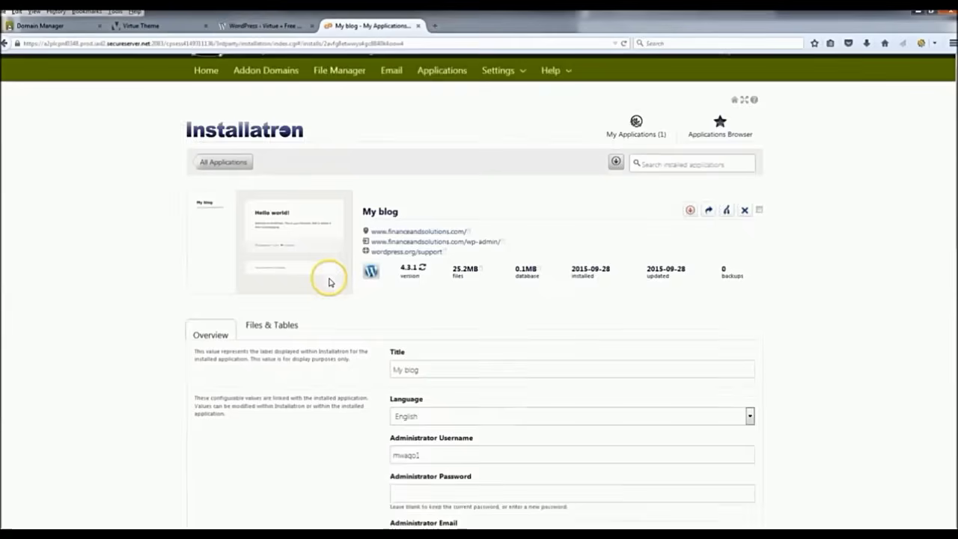
Step: Open the blog's wp-admin link in a new tab to reach the WordPress dashboard
right_click(462, 258)
left_click(492, 257)
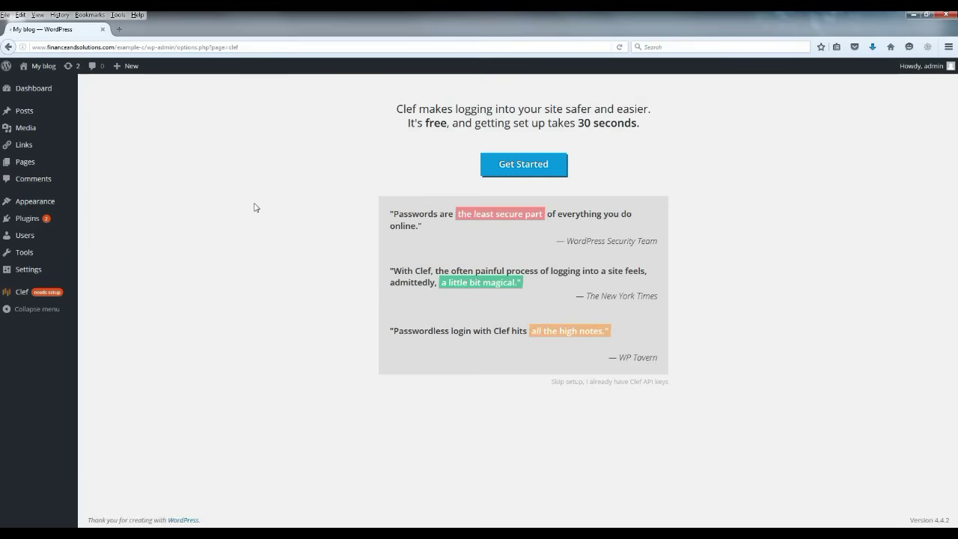
left_click(266, 204)
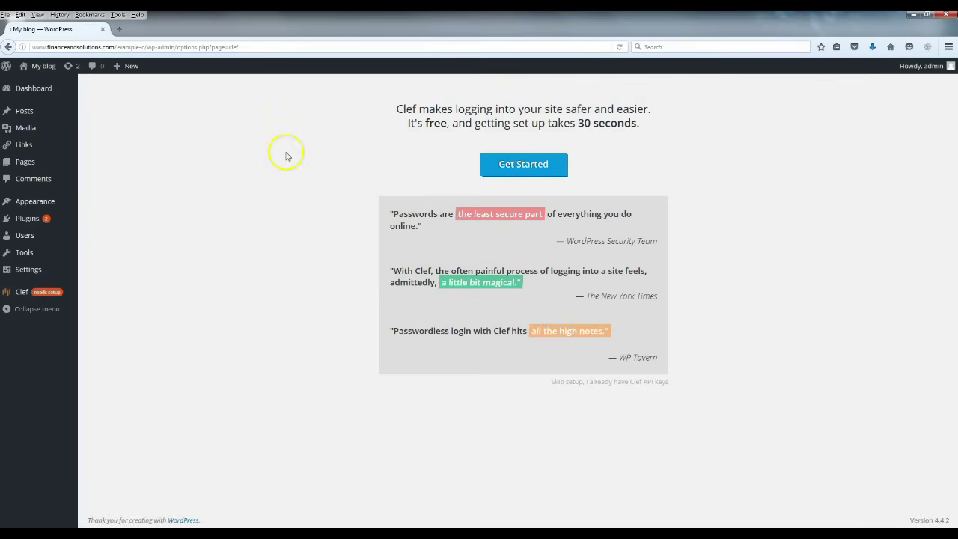
Step: View the My blog front page in a new tab, then close it to return to the WordPress admin
right_click(44, 64)
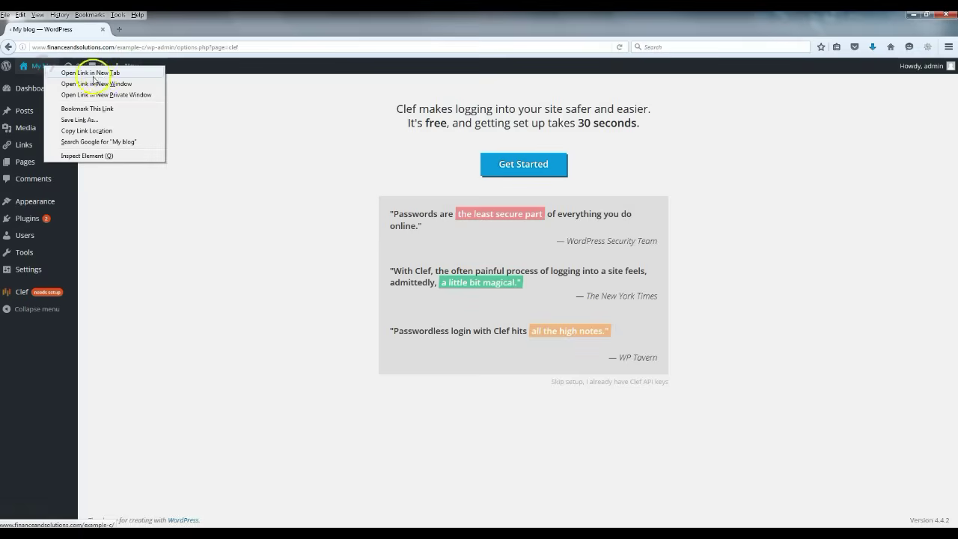
left_click(97, 73)
left_click(161, 28)
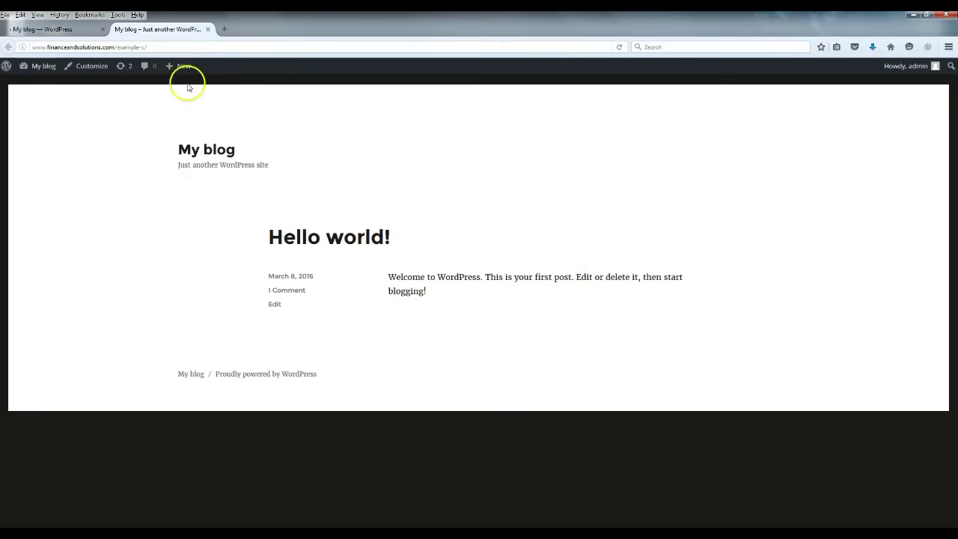
left_click(209, 29)
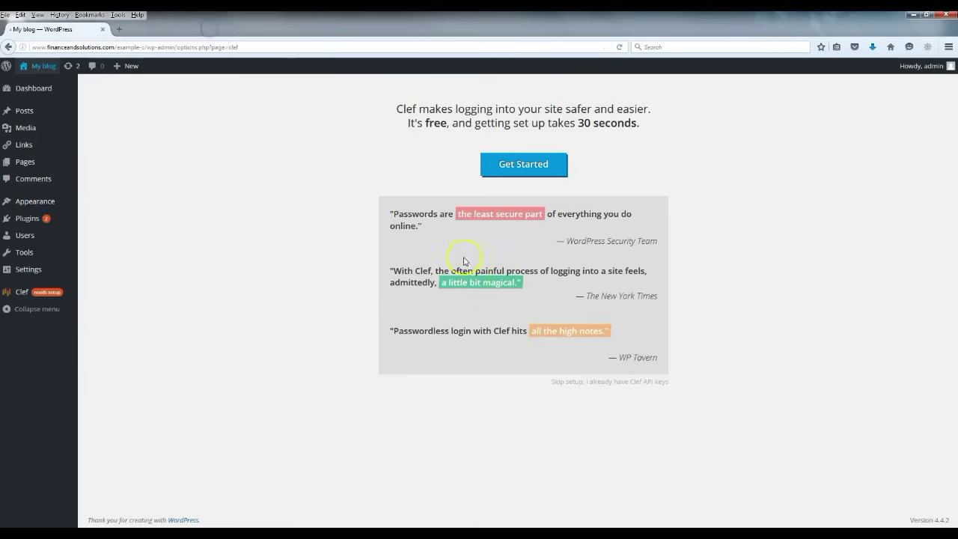
left_click(294, 233)
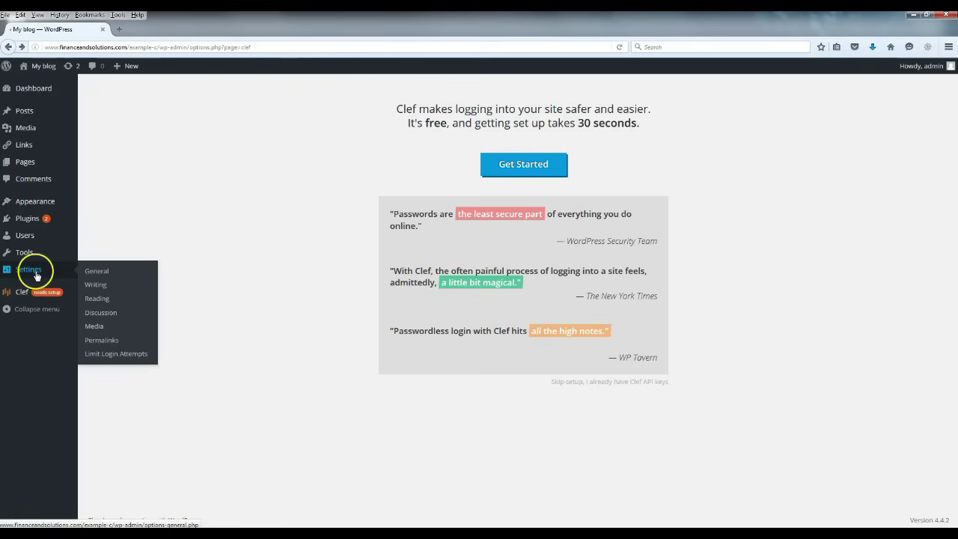
Step: Open the general settings and set the site title to "Yoga & Fitness"
mouse_move(41, 73)
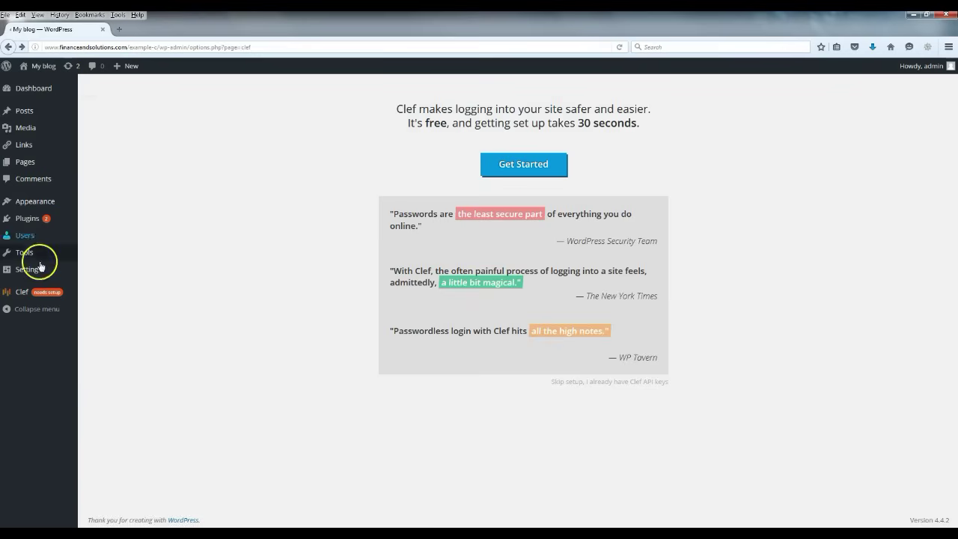
mouse_move(37, 277)
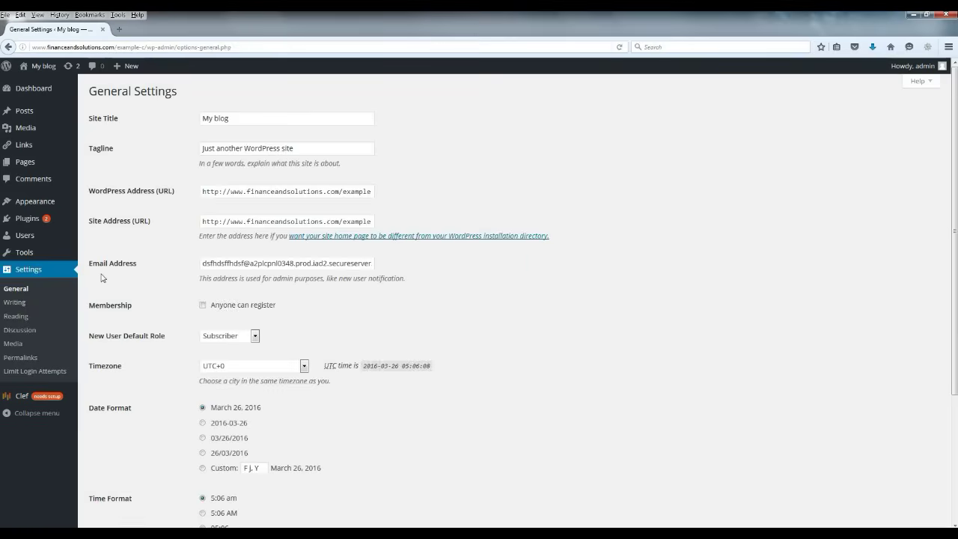
left_click(262, 118)
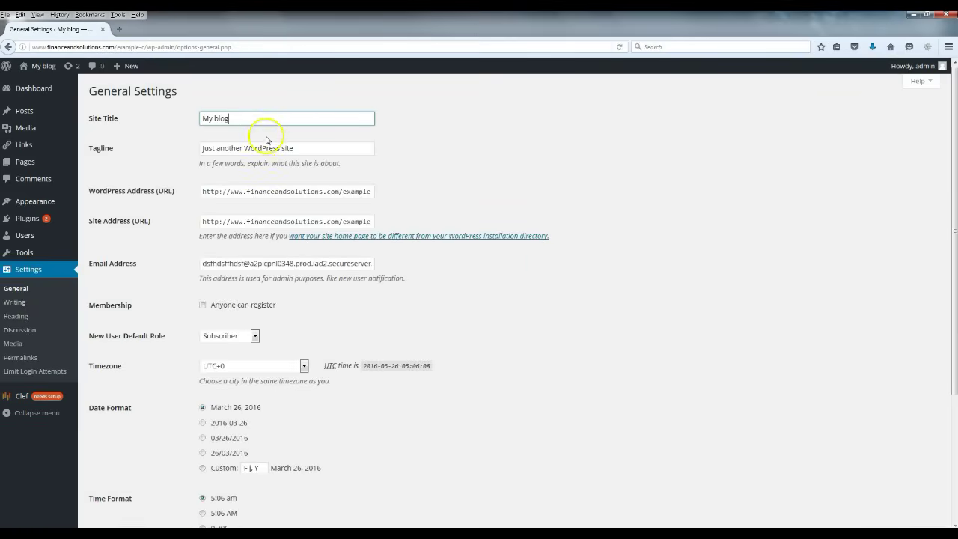
left_click_drag(268, 120, 189, 122)
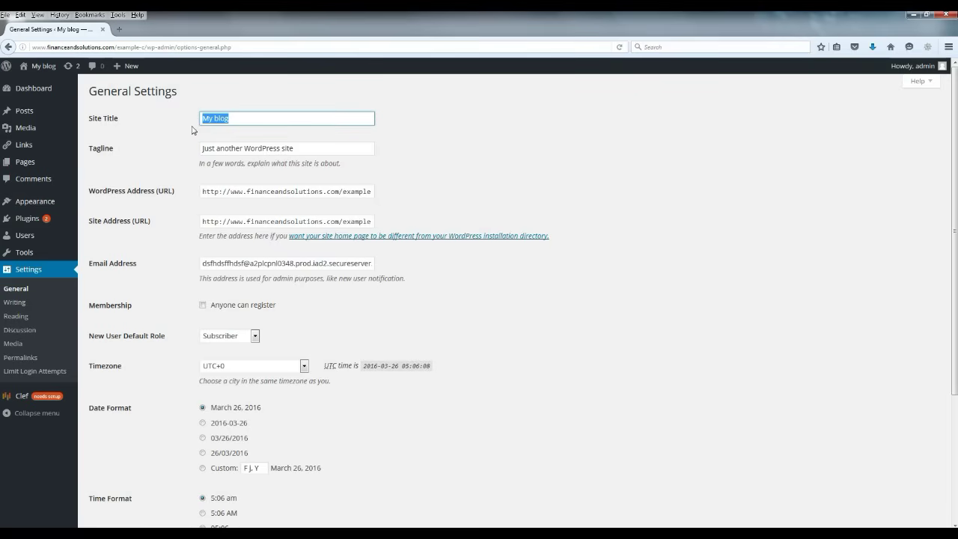
type("Yoga & Fitness")
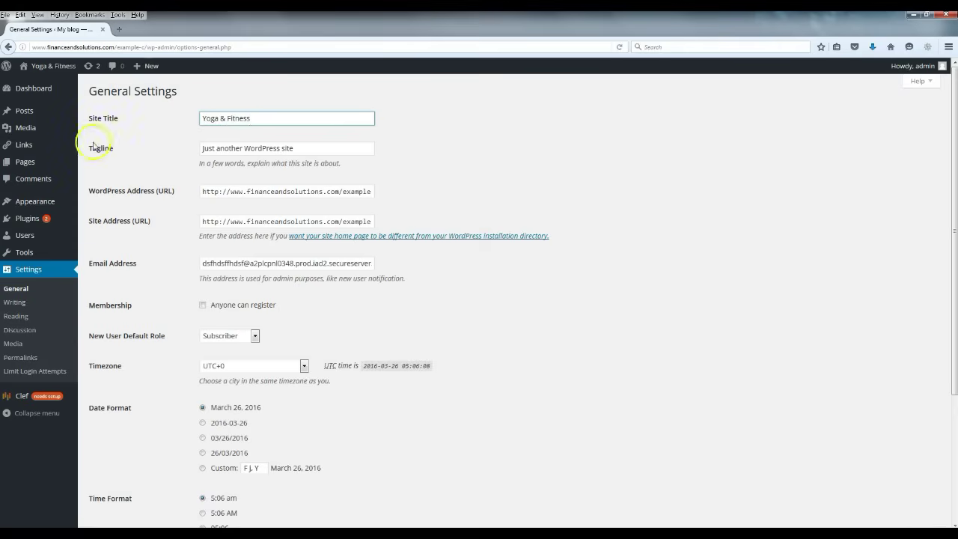
Step: Set the tagline to "The Ultimate Destination For Yoga Poses & How-To's" and save the general settings
left_click(330, 145)
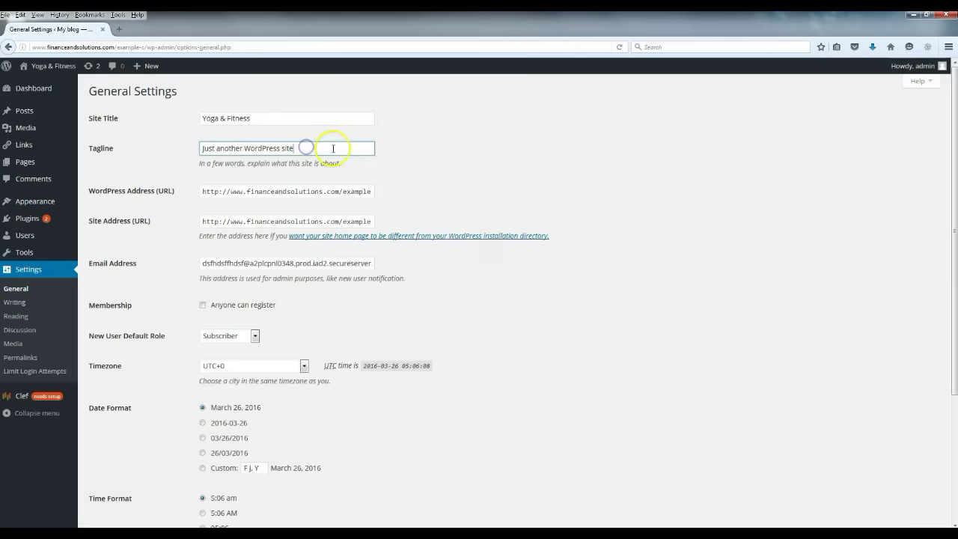
left_click_drag(333, 148, 82, 142)
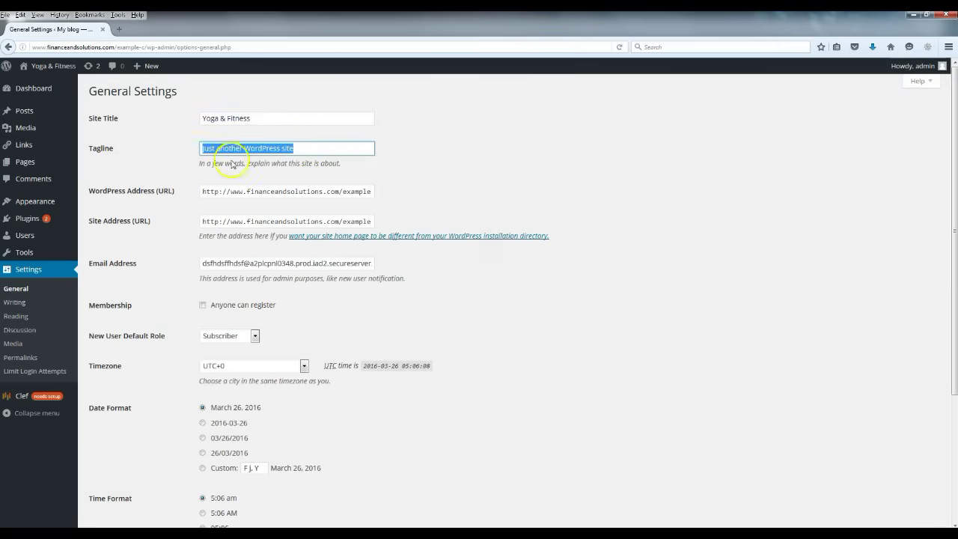
type("The Ultimate Destination For Yoga Poses & How-To's")
left_click_drag(303, 151, 135, 153)
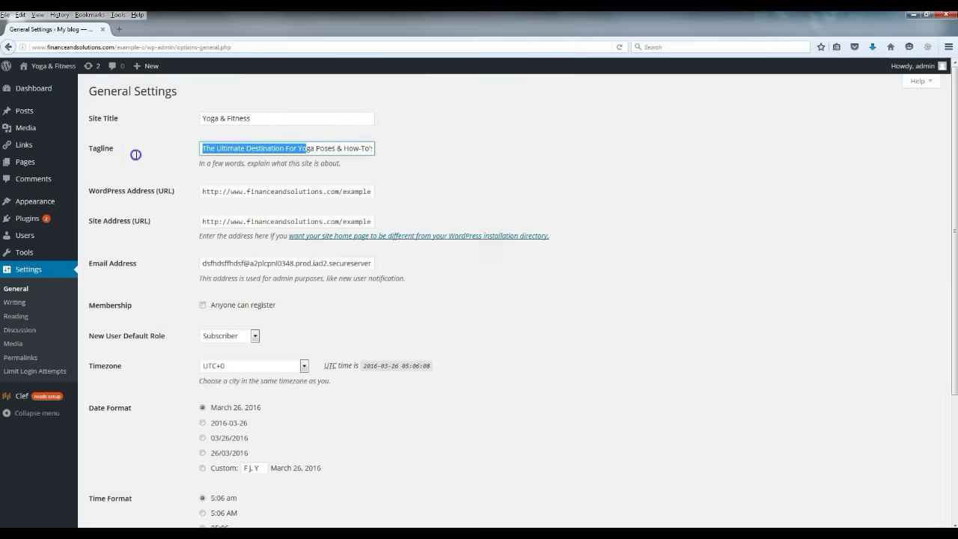
left_click(496, 145)
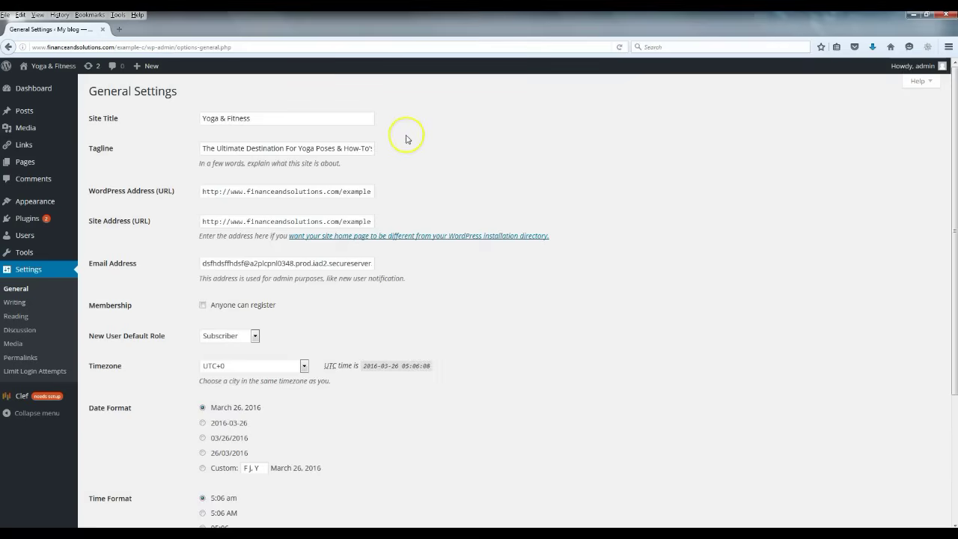
scroll(407, 139, "down", 4)
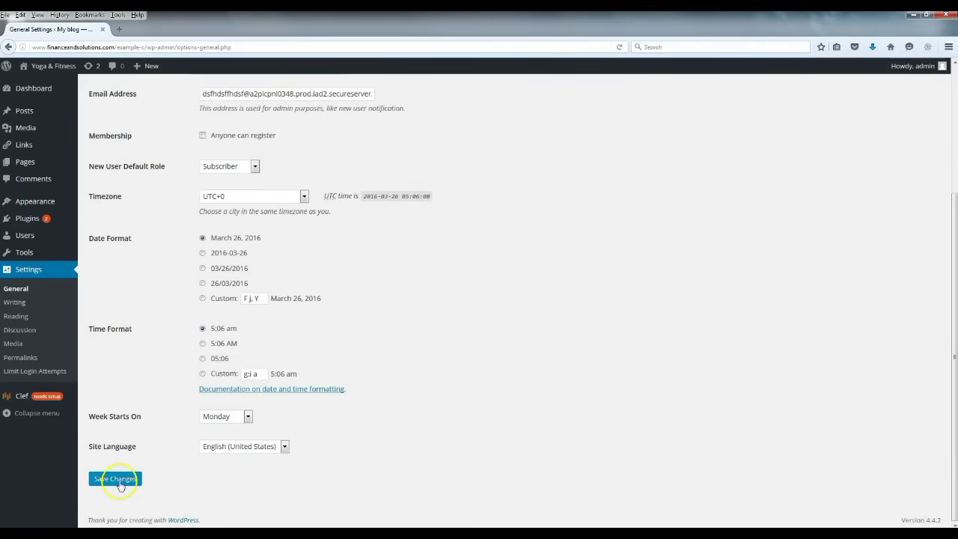
left_click(120, 481)
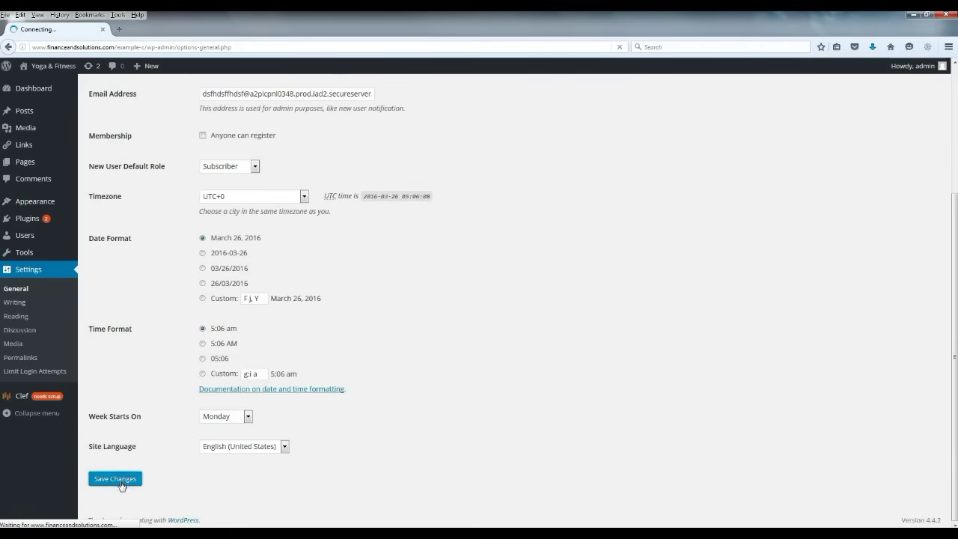
Step: Check the updated title and tagline on the Yoga & Fitness front page in a new tab, then close that tab
right_click(67, 69)
left_click(90, 75)
left_click(154, 30)
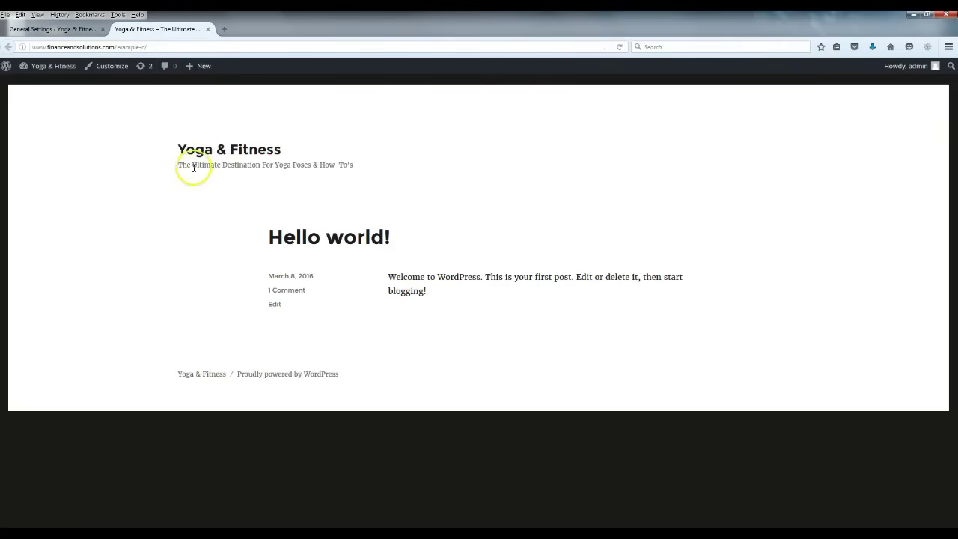
left_click(209, 30)
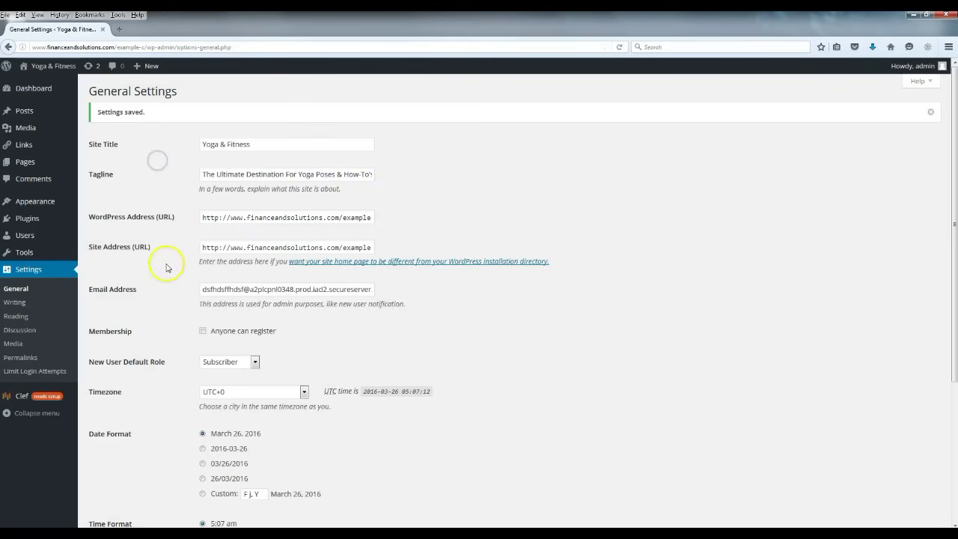
Step: Search the themes available to add for "dyad", then install and activate the Dyad theme
mouse_move(64, 201)
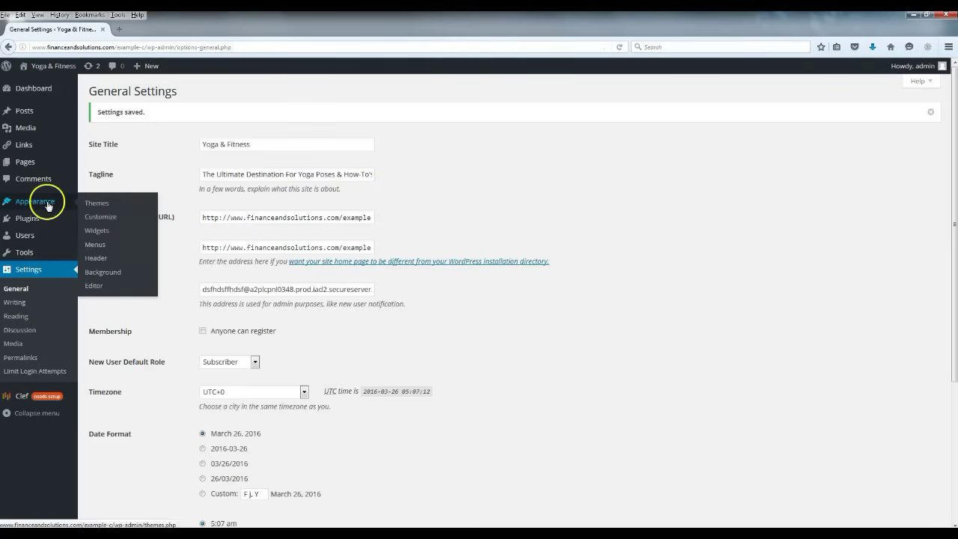
left_click(102, 206)
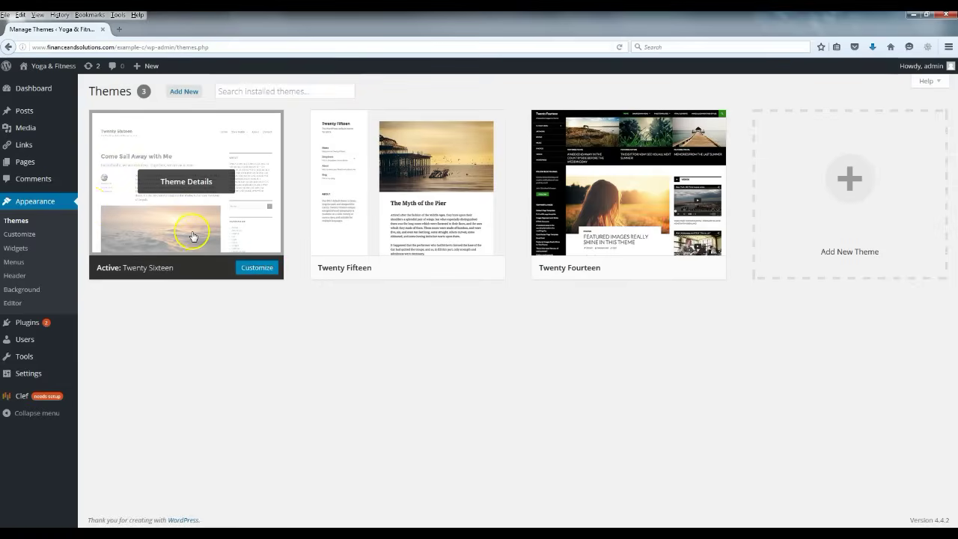
left_click(193, 98)
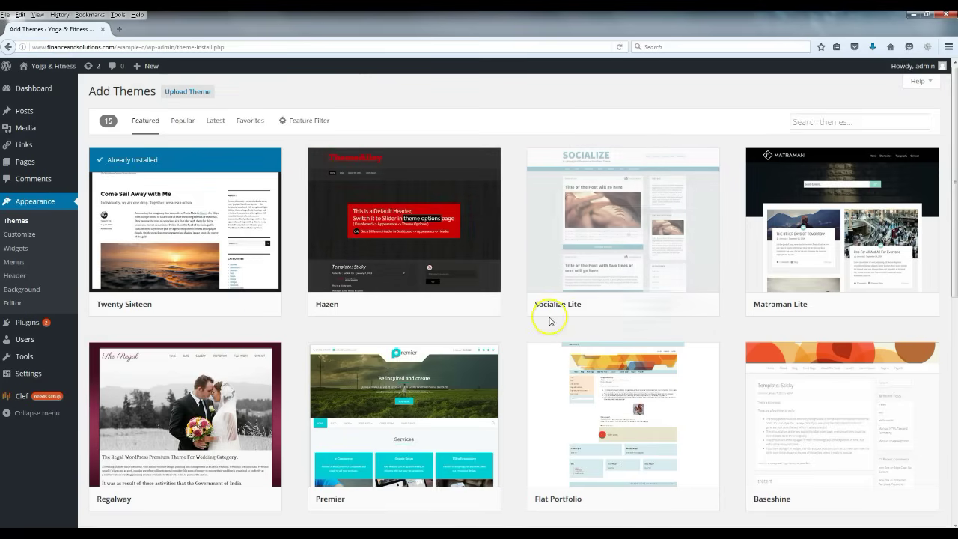
scroll(545, 307, "down", 5)
scroll(549, 320, "up", 1)
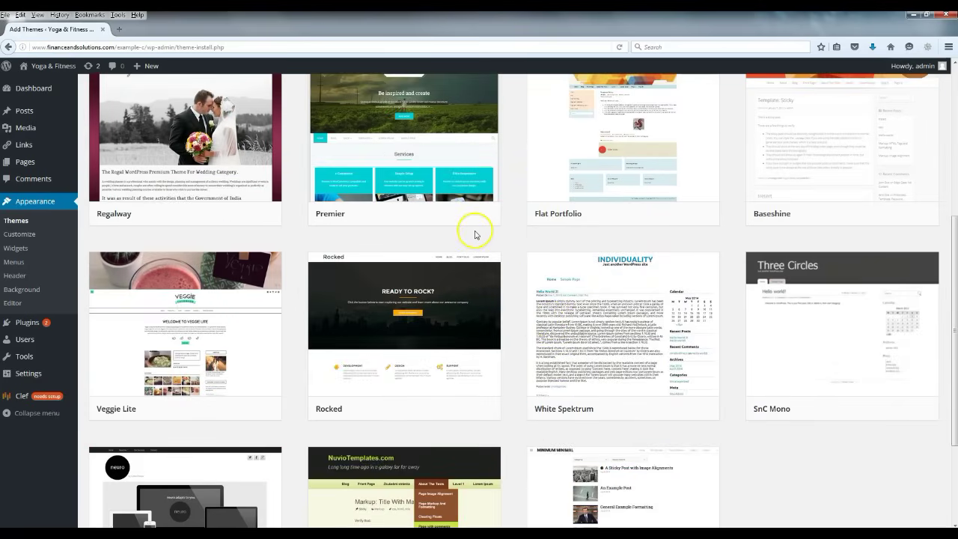
scroll(468, 239, "down", 3)
scroll(439, 263, "down", 1)
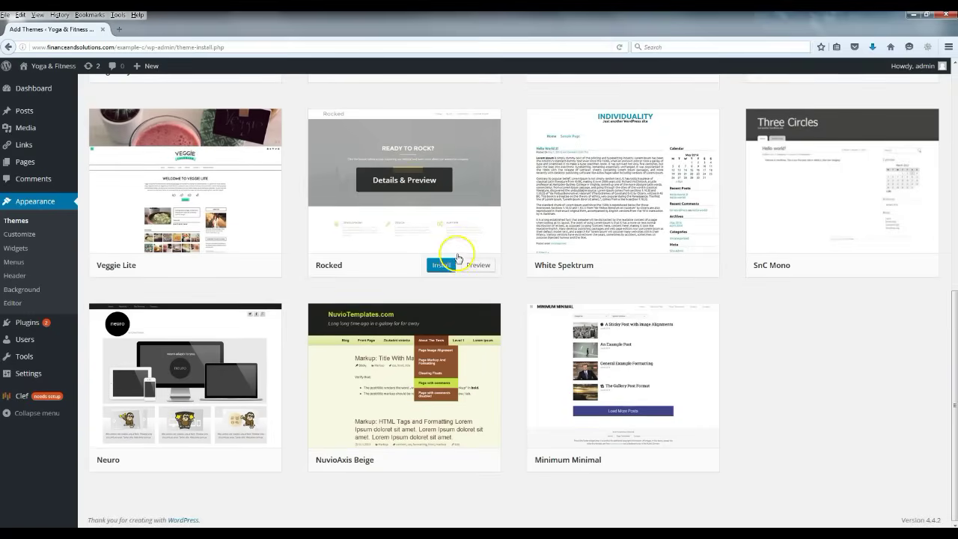
scroll(434, 279, "up", 8)
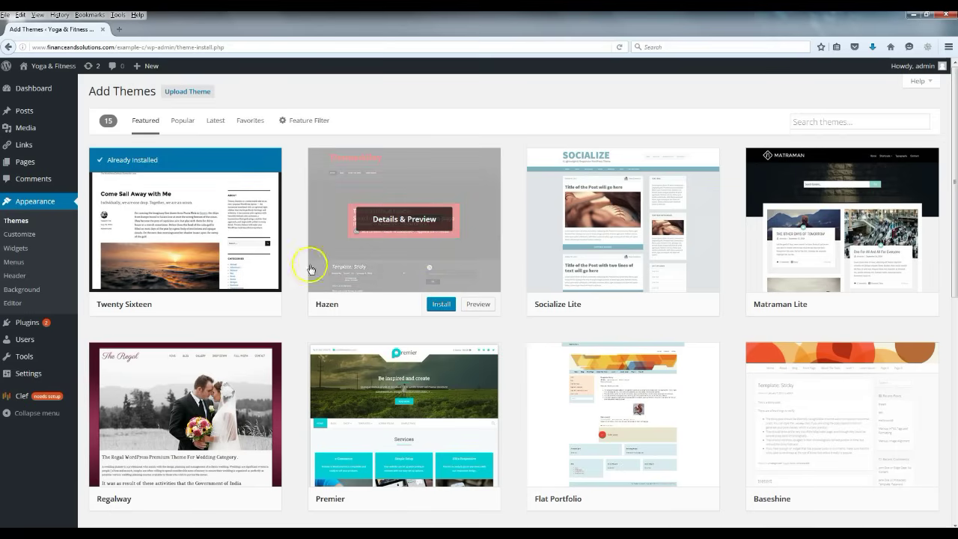
left_click(833, 123)
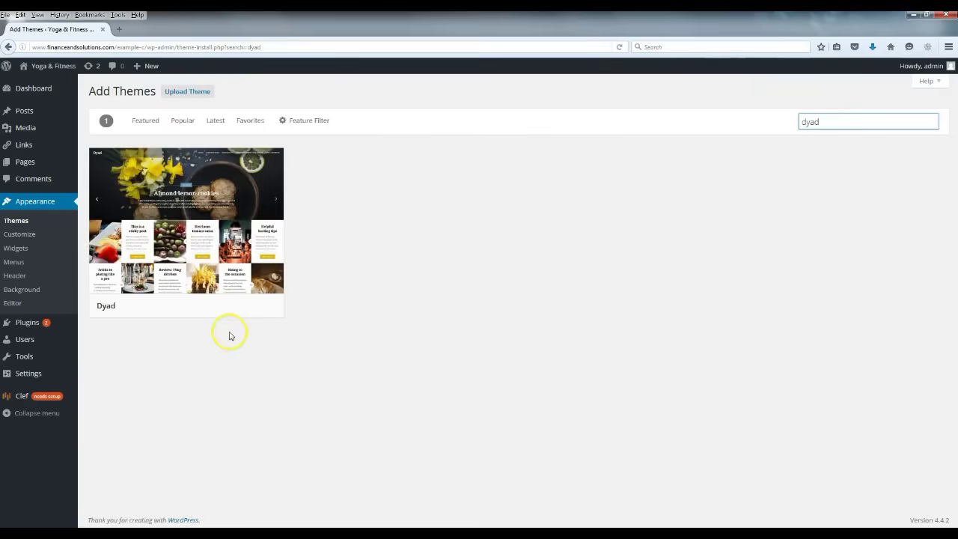
left_click(226, 307)
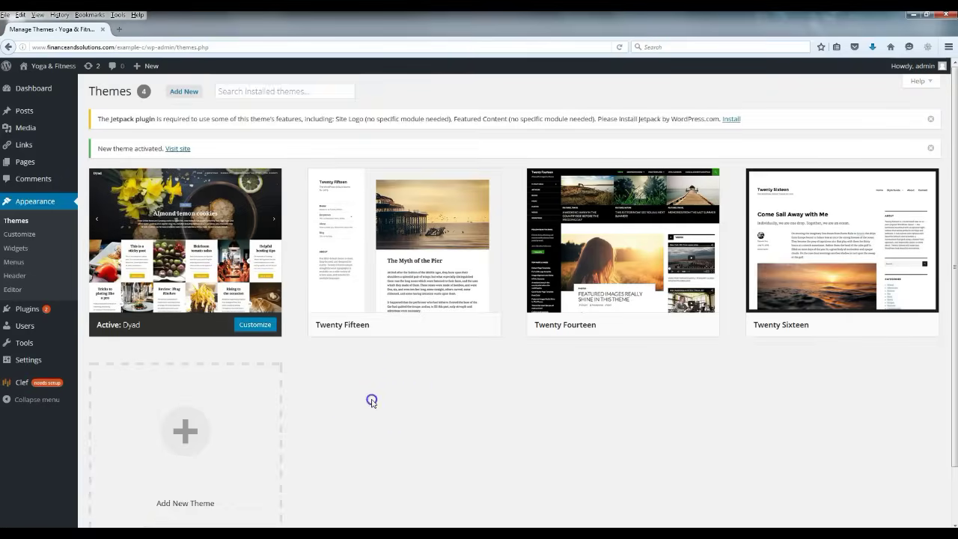
Step: View the site's front page with the Dyad theme in a new tab, then close it to return to the admin
right_click(67, 67)
left_click(86, 73)
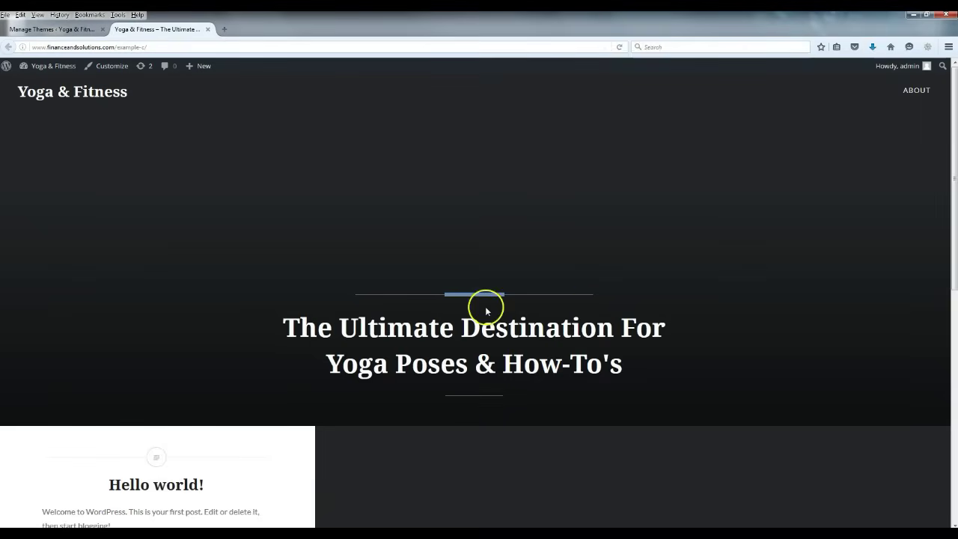
scroll(487, 310, "down", 3)
scroll(472, 311, "up", 3)
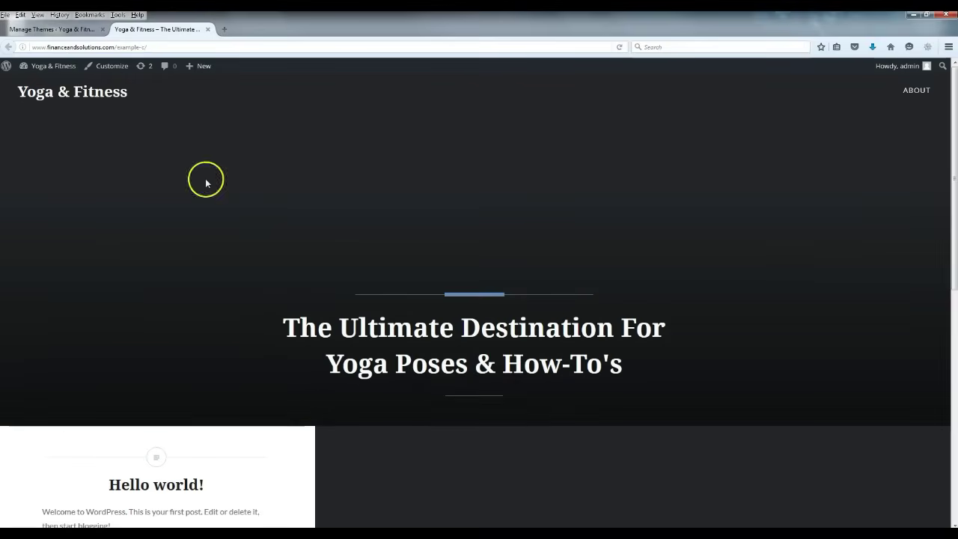
left_click(207, 29)
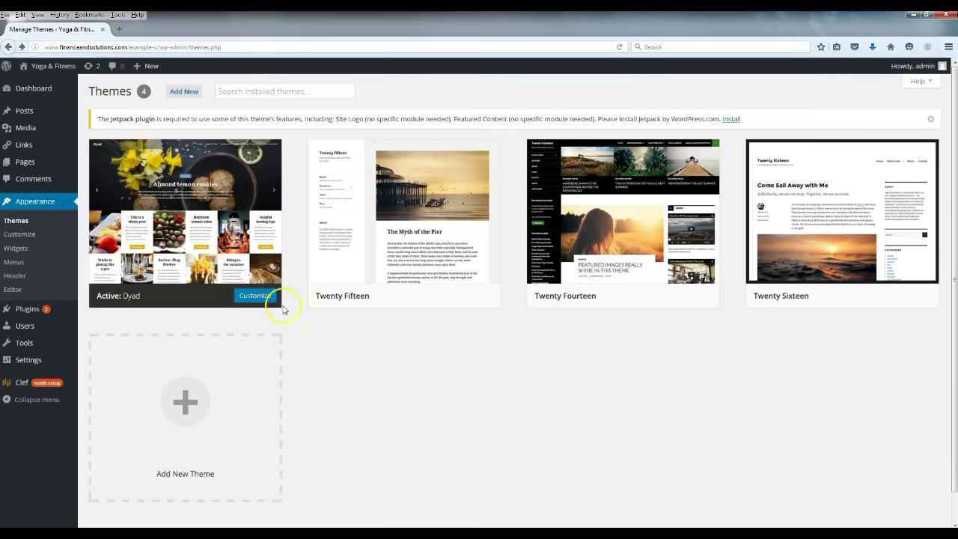
Step: Open the "Hello world!" post for editing and clear its title and body text
left_click(21, 112)
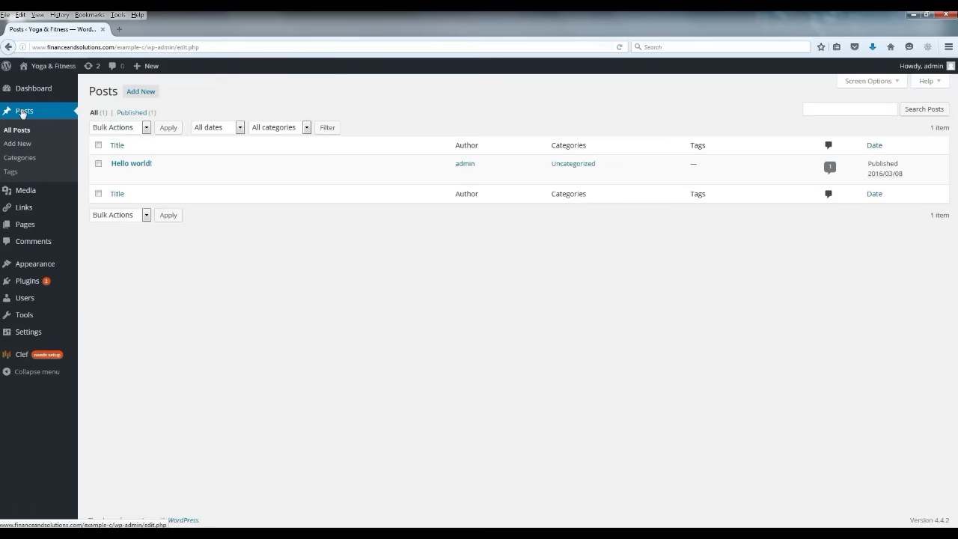
mouse_move(187, 180)
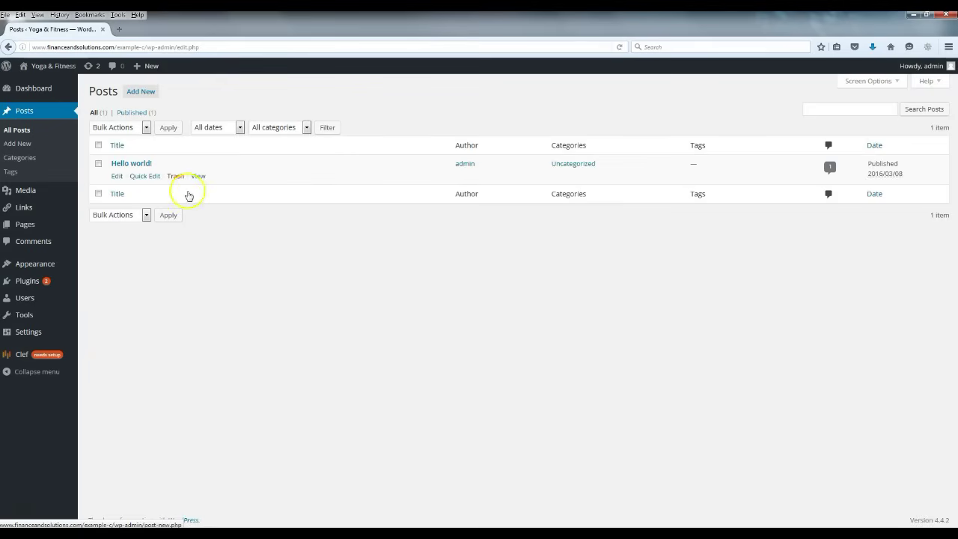
left_click(116, 178)
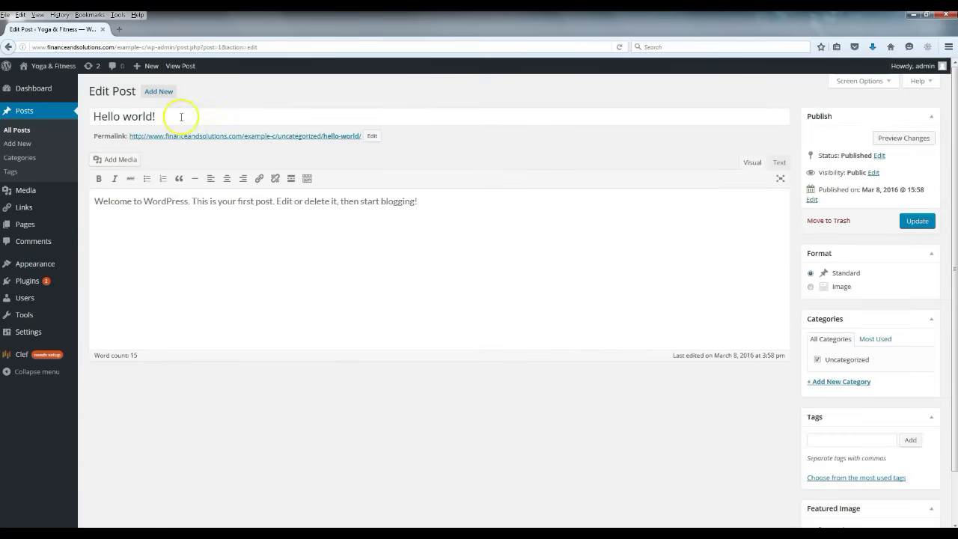
left_click_drag(182, 118, 22, 130)
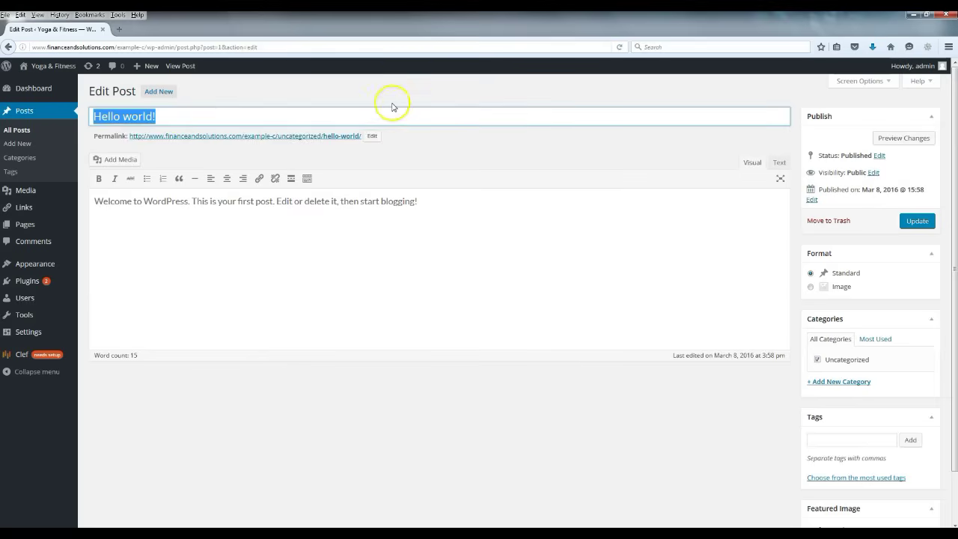
key("BackSpace")
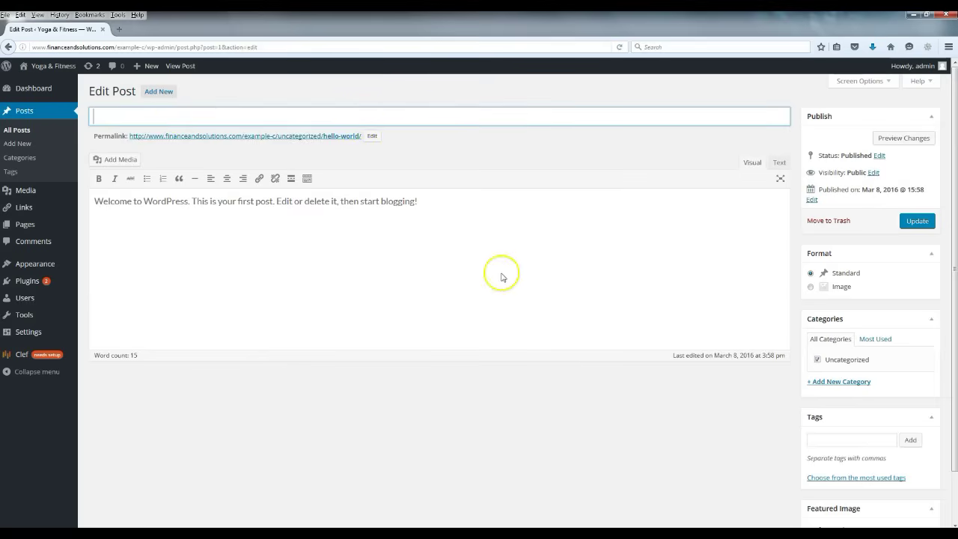
triple_click(487, 202)
key("BackSpace")
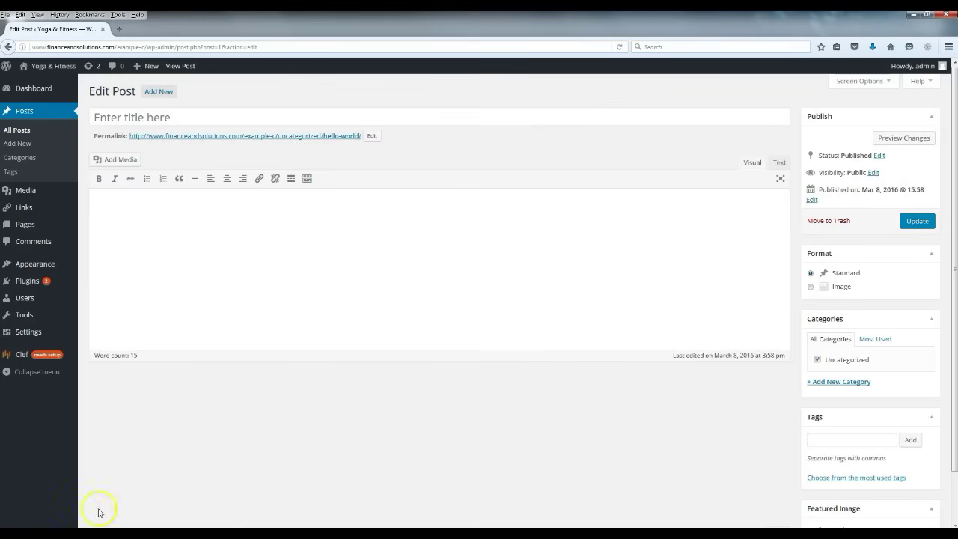
Step: Copy the title "The Eight Essentials of Restorative Yoga" from the Yoga Example Blog Posts file in Notepad into the post's title
left_click(101, 533)
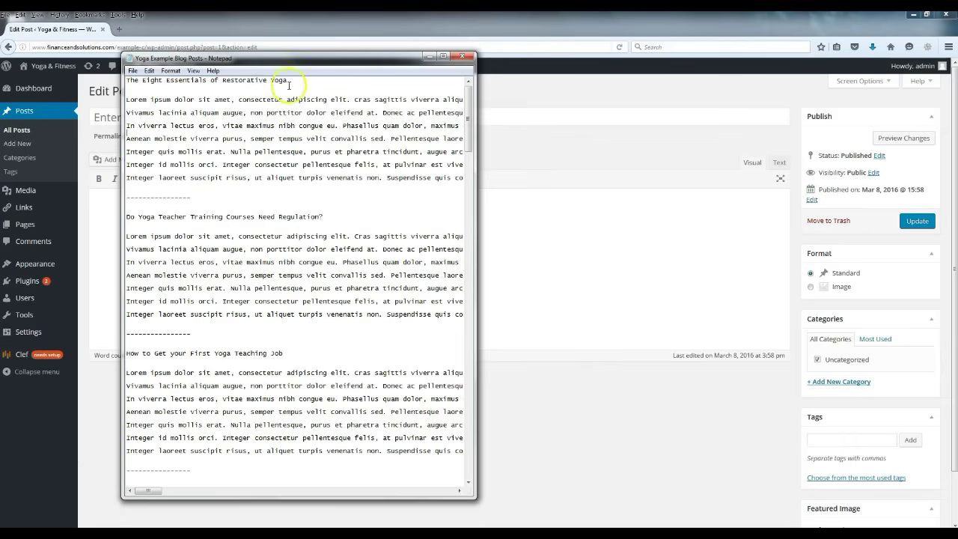
left_click_drag(288, 80, 122, 77)
key("ctrl+c")
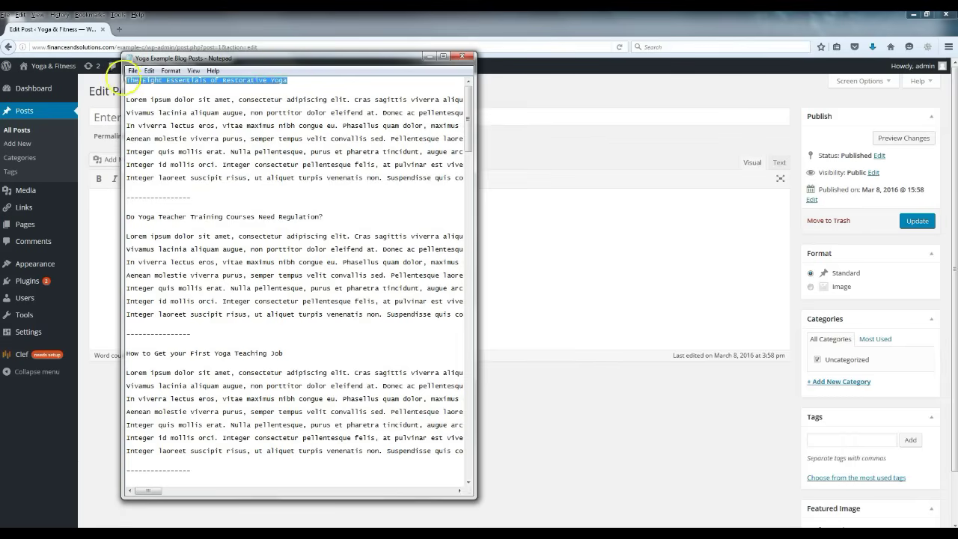
left_click(108, 118)
key("ctrl+v")
Step: Copy the first article's lorem ipsum paragraphs from the Notepad file into the post's body
key("alt+Tab")
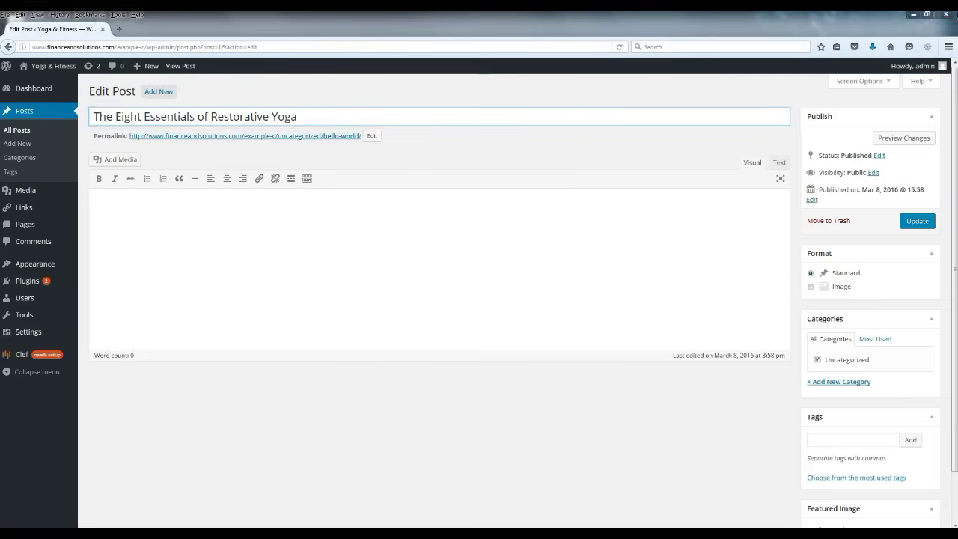
left_click(142, 111)
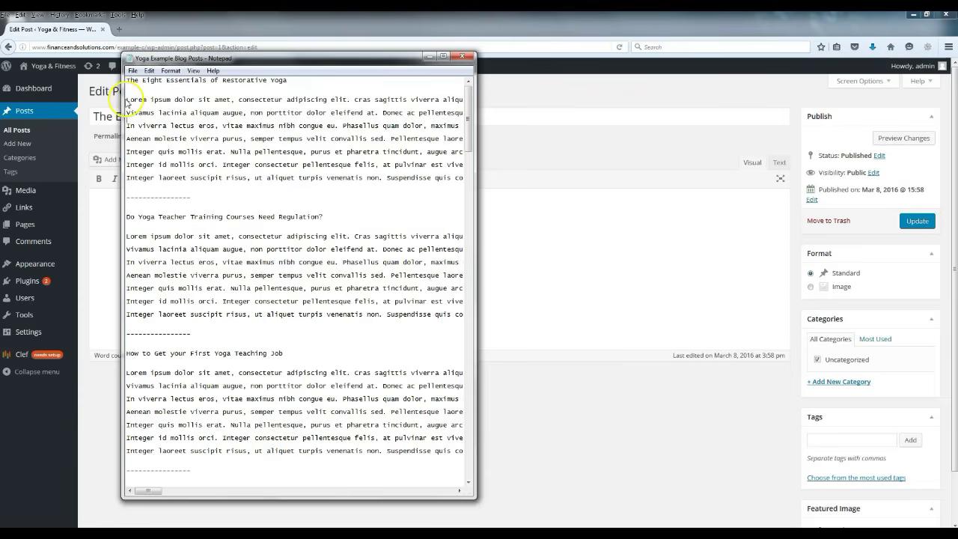
left_click_drag(127, 100, 175, 184)
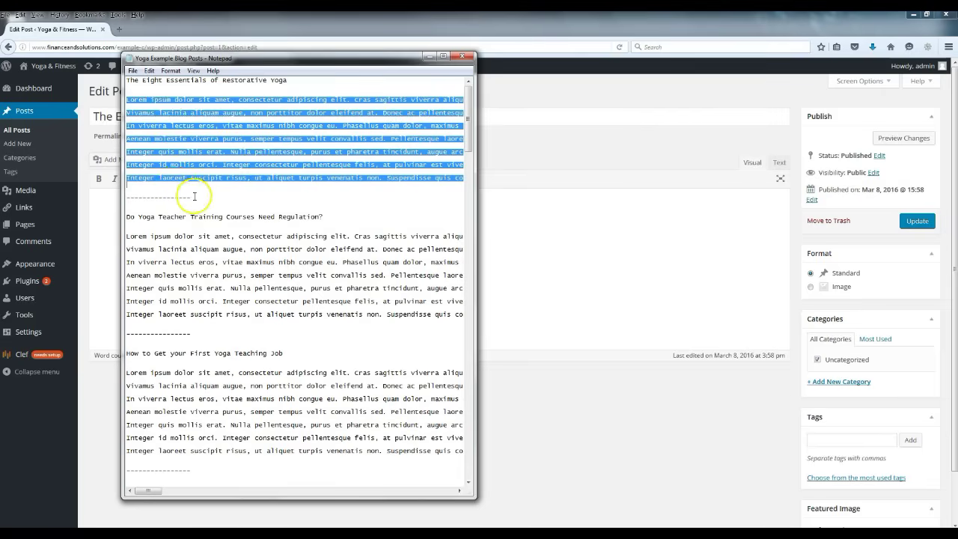
left_click(569, 208)
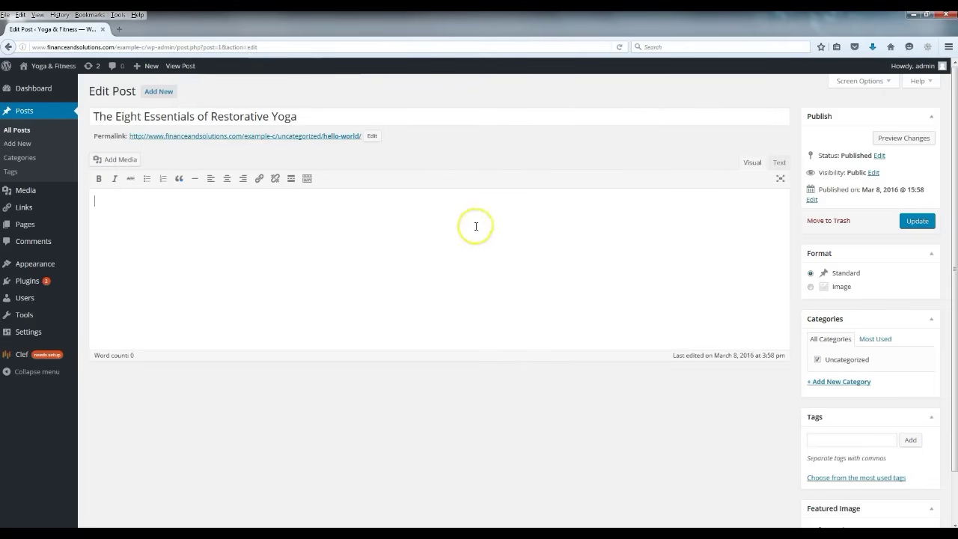
left_click(368, 238)
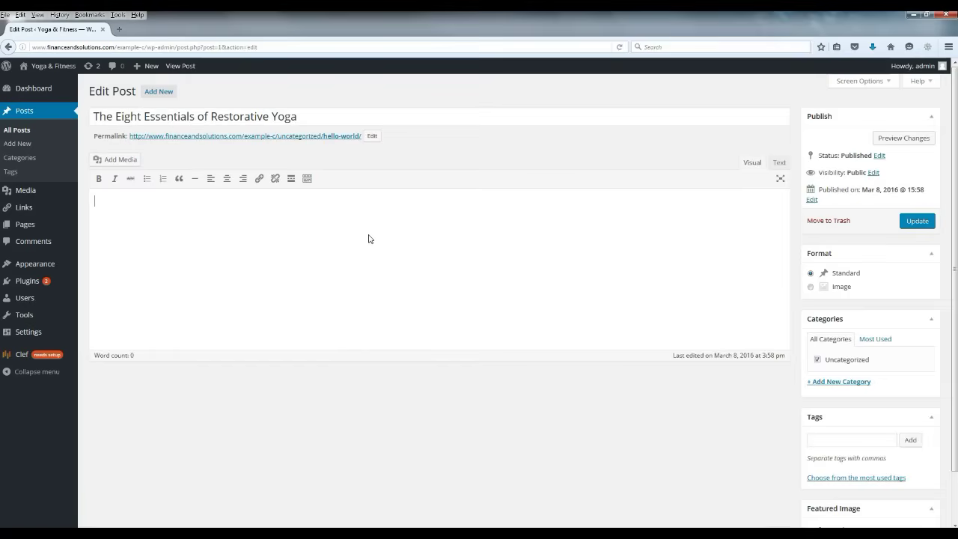
key("ctrl+v")
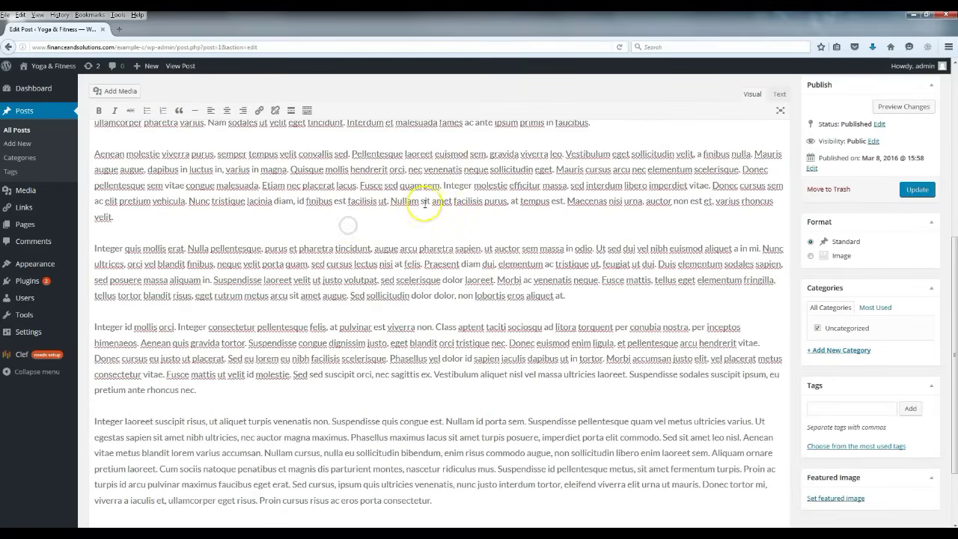
Step: Remove the post from Uncategorized and add a new category named "Yoga" to it
left_click(820, 329)
left_click(831, 350)
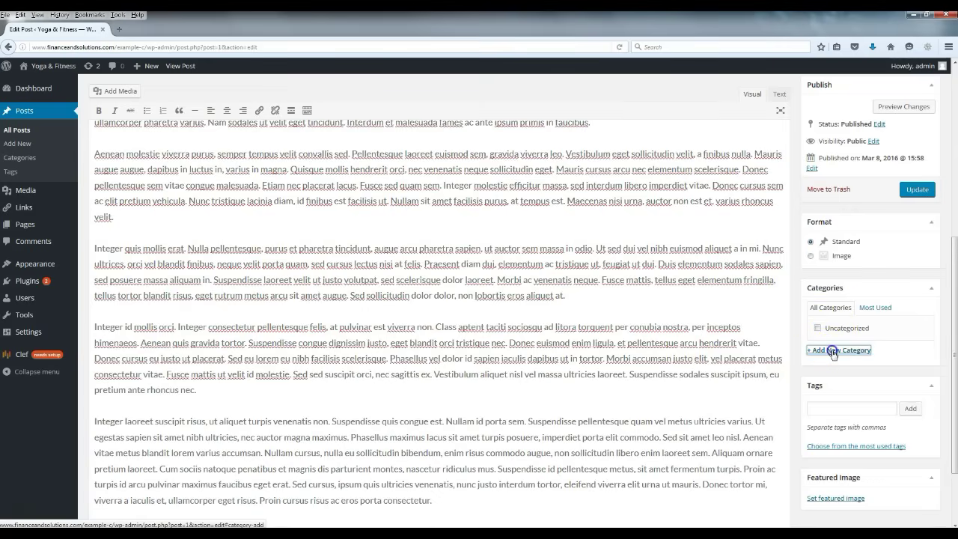
left_click(828, 305)
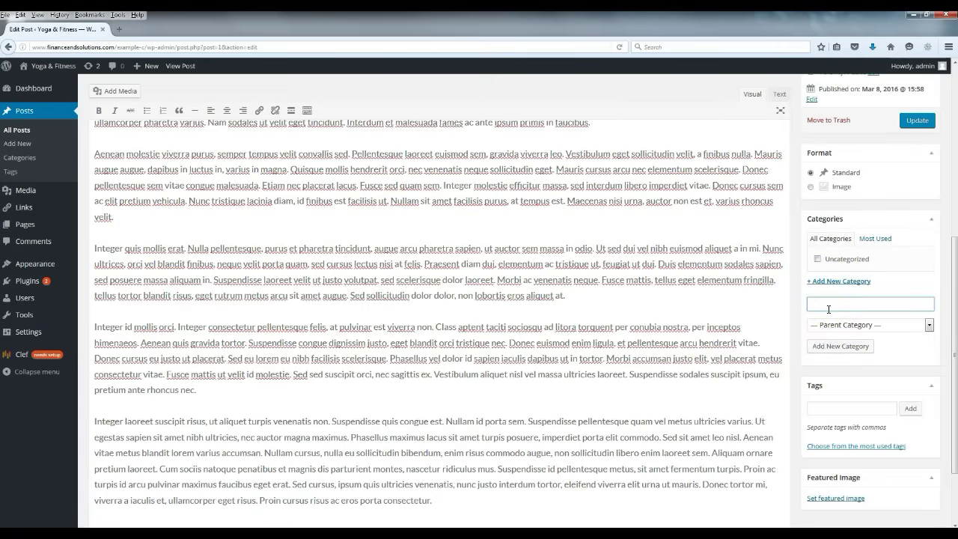
type("Yoga")
left_click(837, 346)
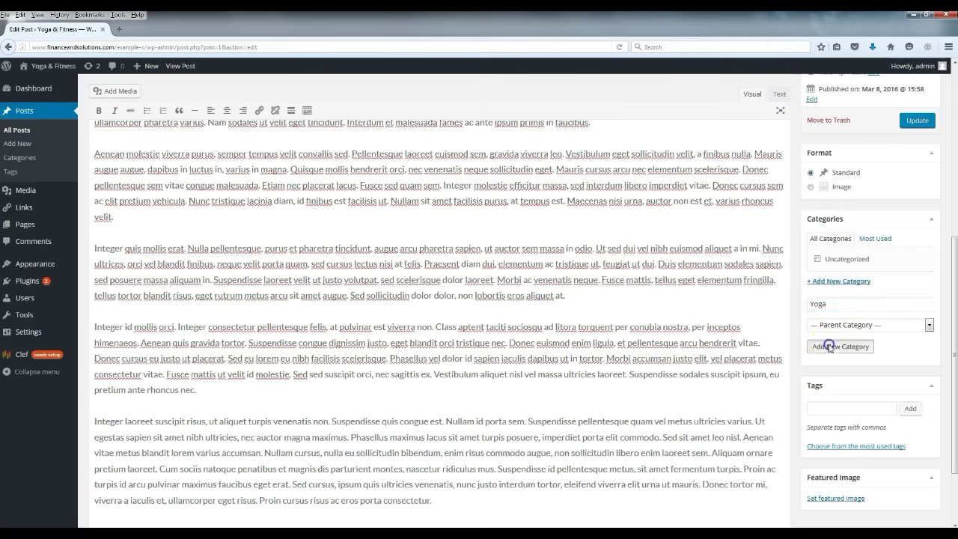
left_click(850, 303)
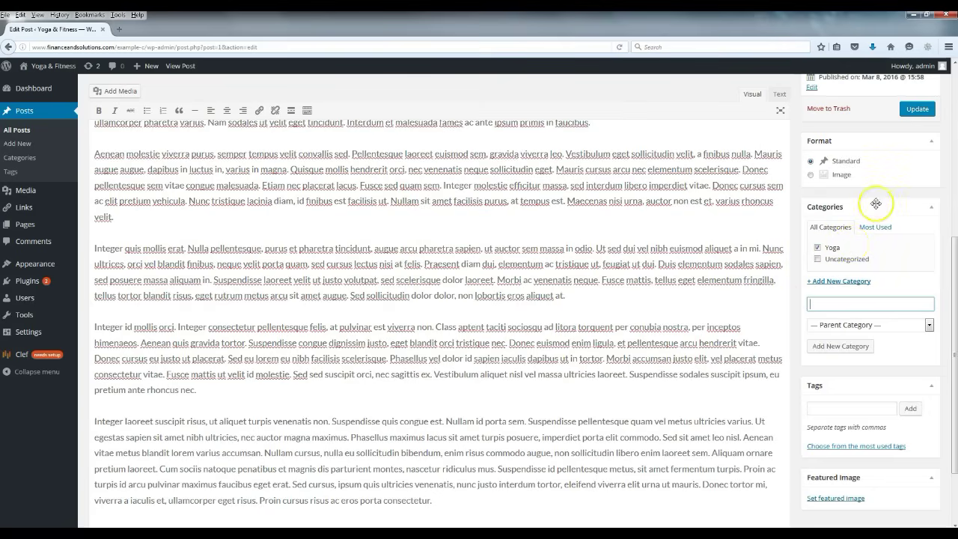
Step: Upload yoga-featured-image-1 from the Desktop and set it as the post's featured image
scroll(876, 225, "down", 3)
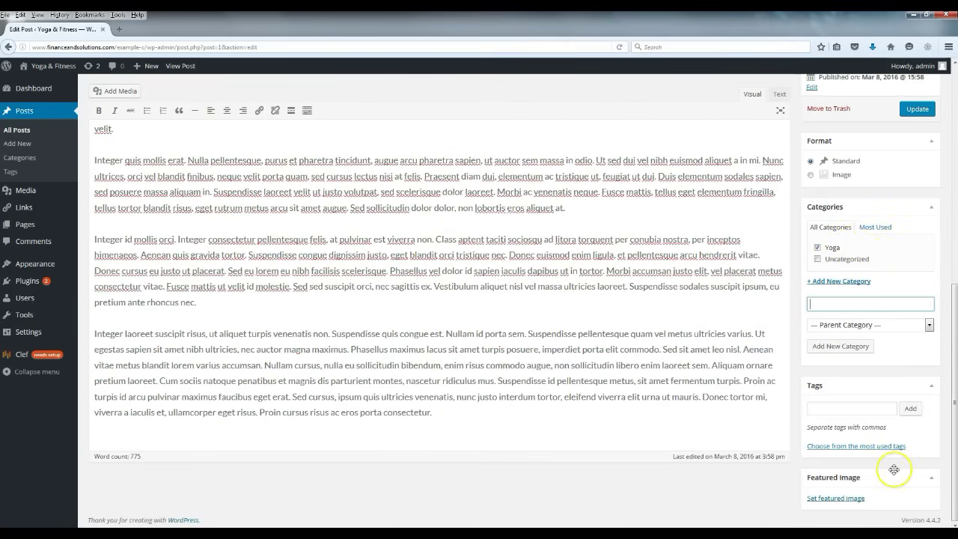
left_click(832, 498)
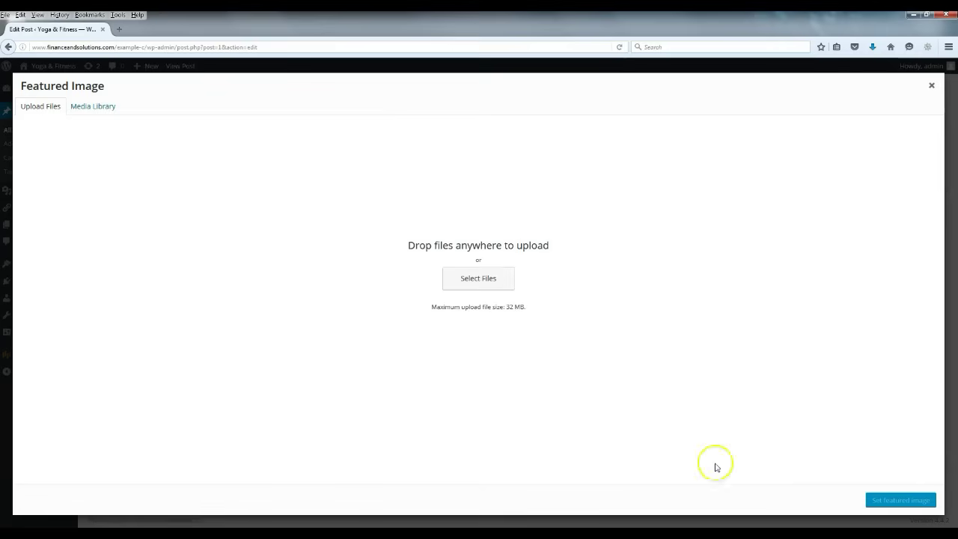
left_click(465, 286)
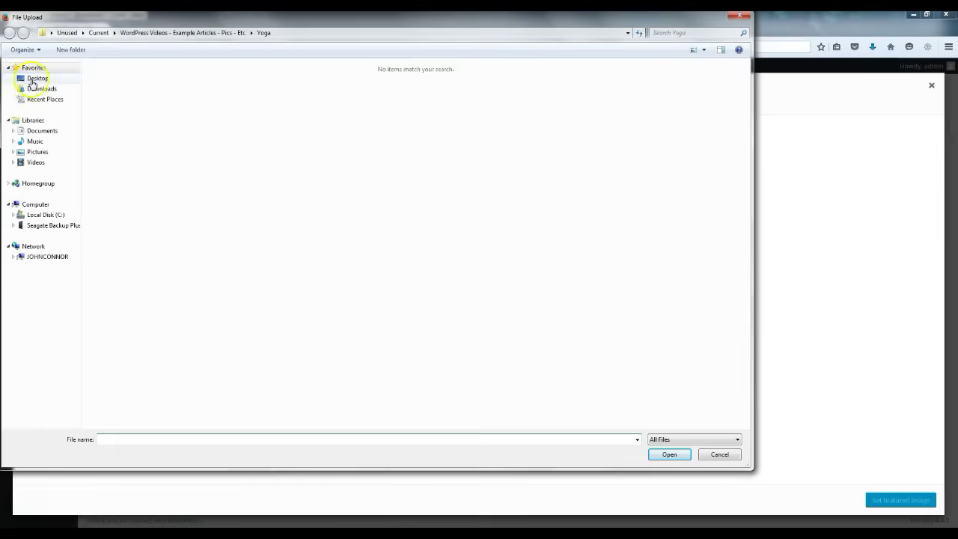
left_click(32, 80)
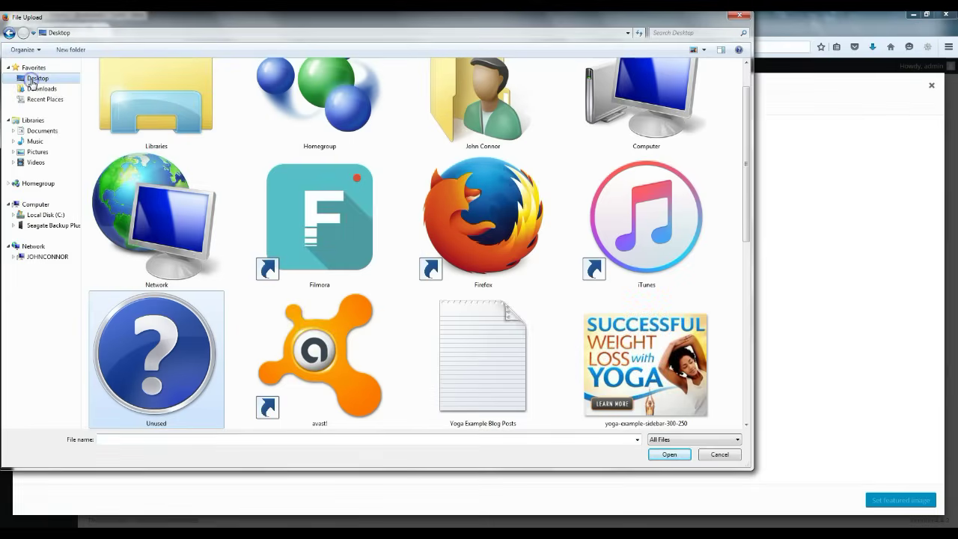
left_click(423, 318)
scroll(401, 323, "down", 5)
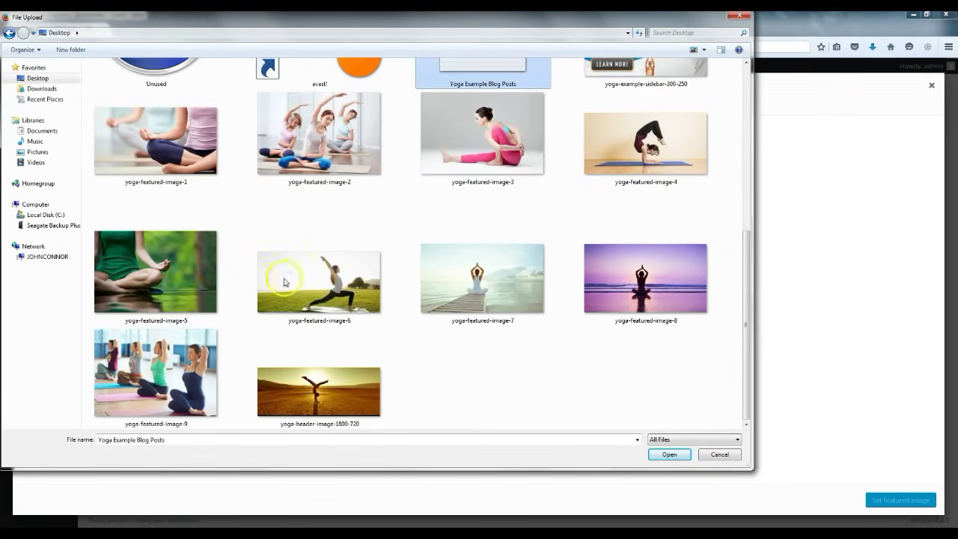
left_click(164, 149)
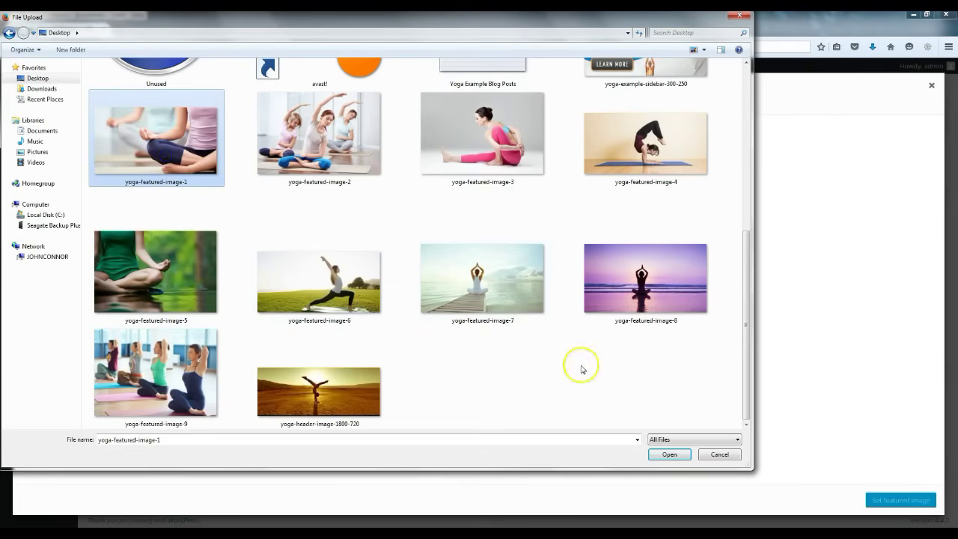
left_click(668, 454)
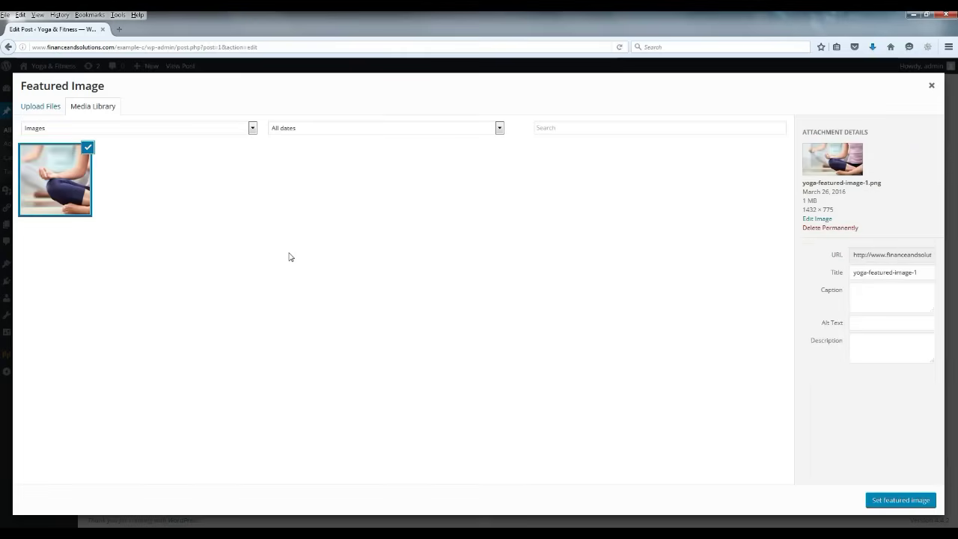
left_click(902, 501)
left_click(902, 502)
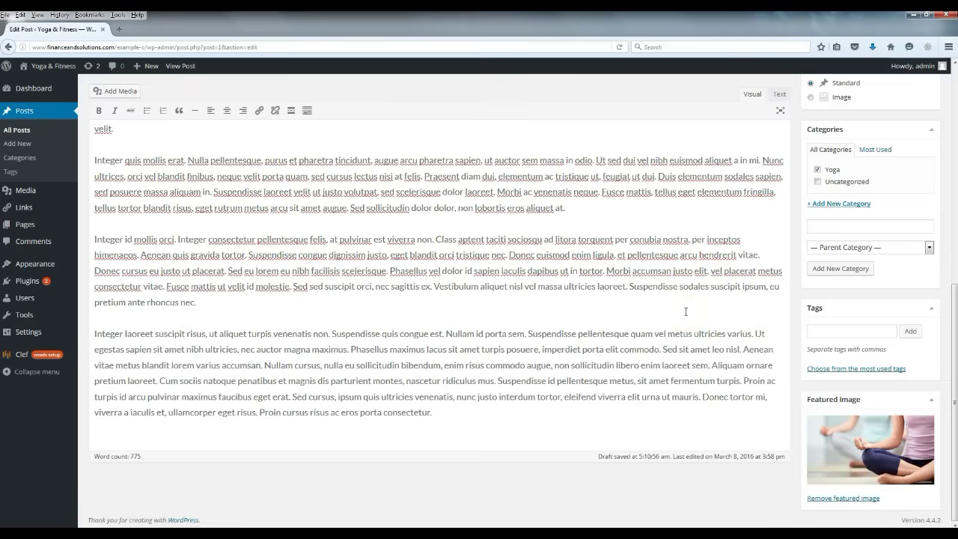
left_click(673, 309)
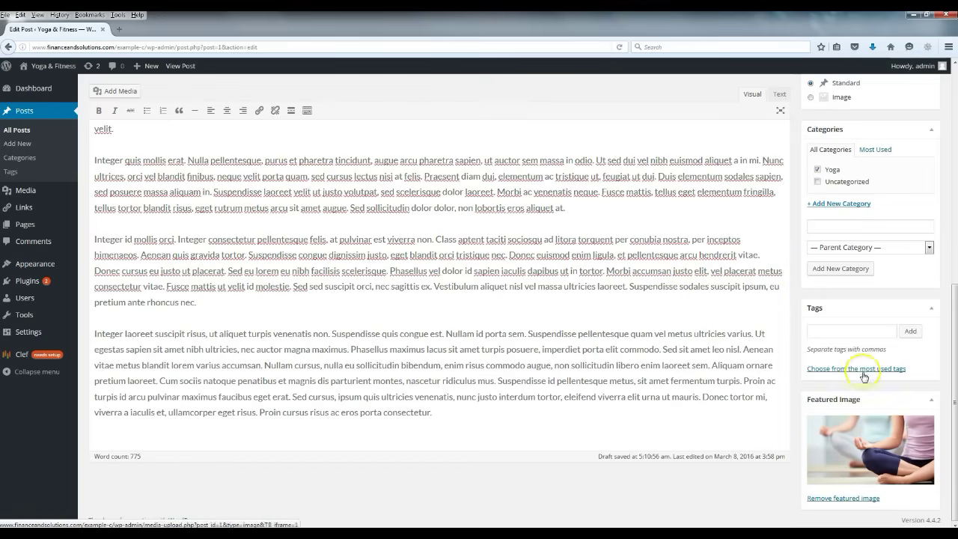
Step: Update the published post "The Eight Essentials of Restorative Yoga" with its new content, category and featured image
scroll(823, 352, "up", 5)
scroll(781, 358, "up", 3)
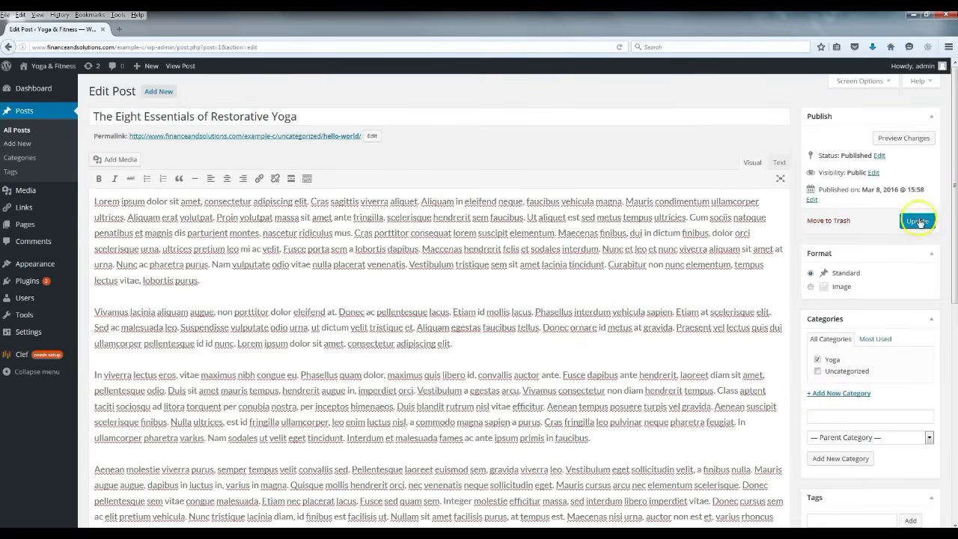
left_click(917, 222)
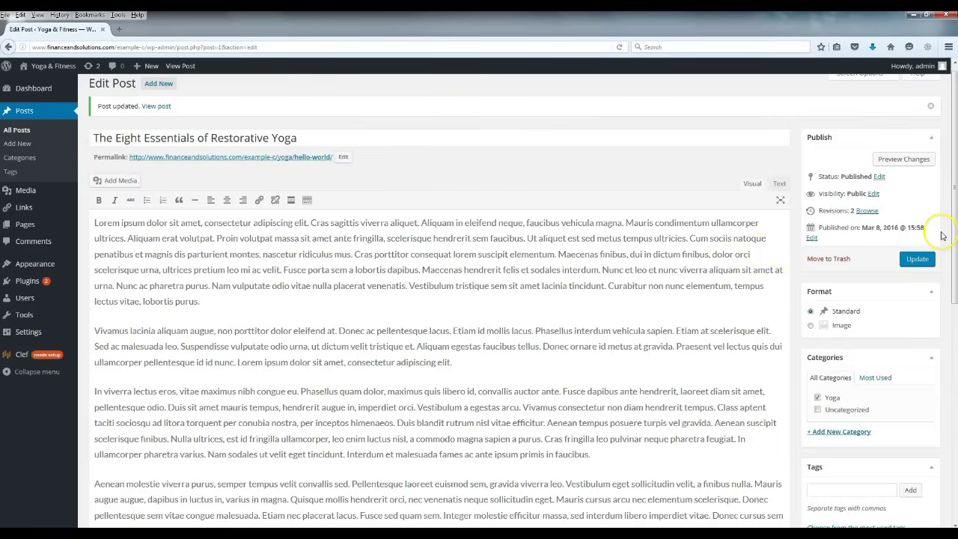
Step: Open the Yoga & Fitness front page in a new browser tab to check the updated post
right_click(66, 66)
left_click(105, 71)
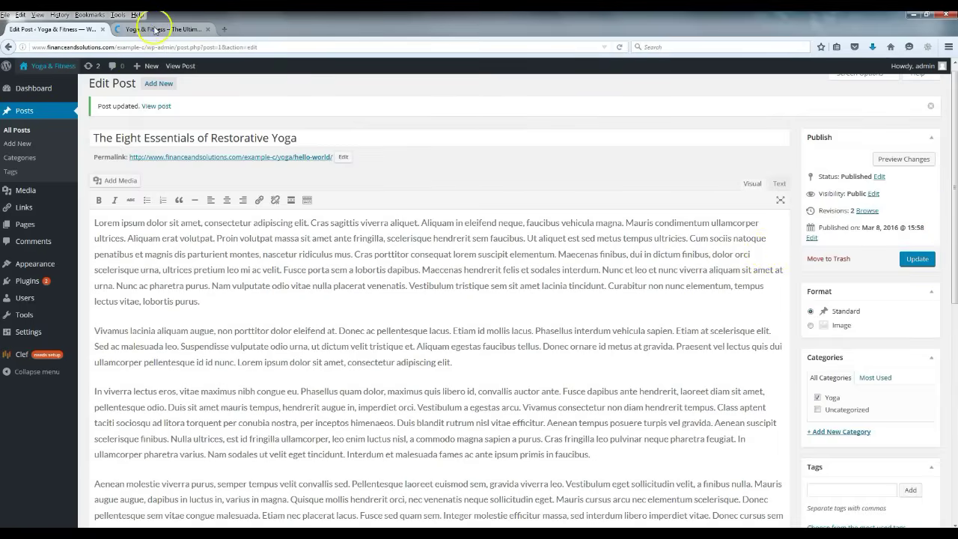
left_click(145, 30)
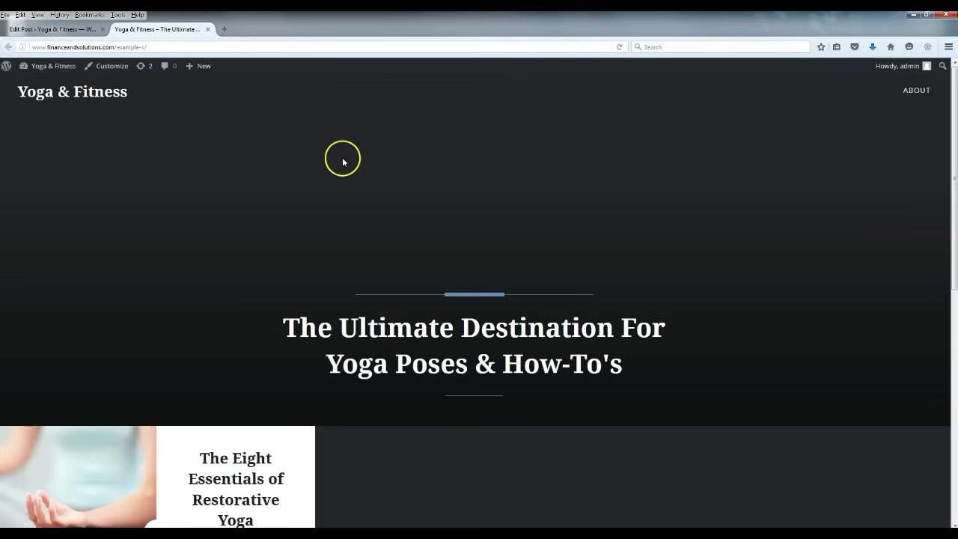
Step: Set yoga-featured-image-9 from the media library as the featured image of "Is Bikram Choudhury really an Alien?" and publish the post
left_click(5, 29)
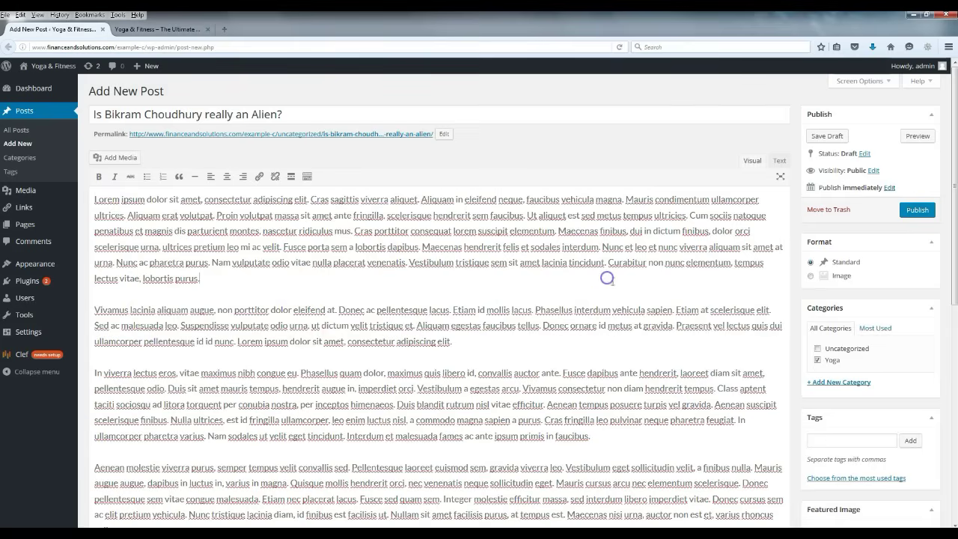
left_click_drag(953, 162, 953, 369)
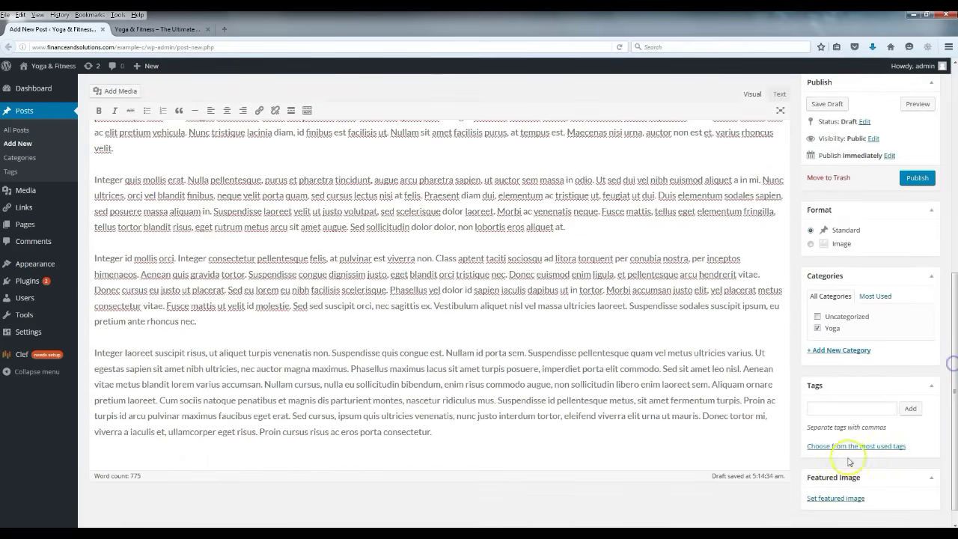
left_click(826, 497)
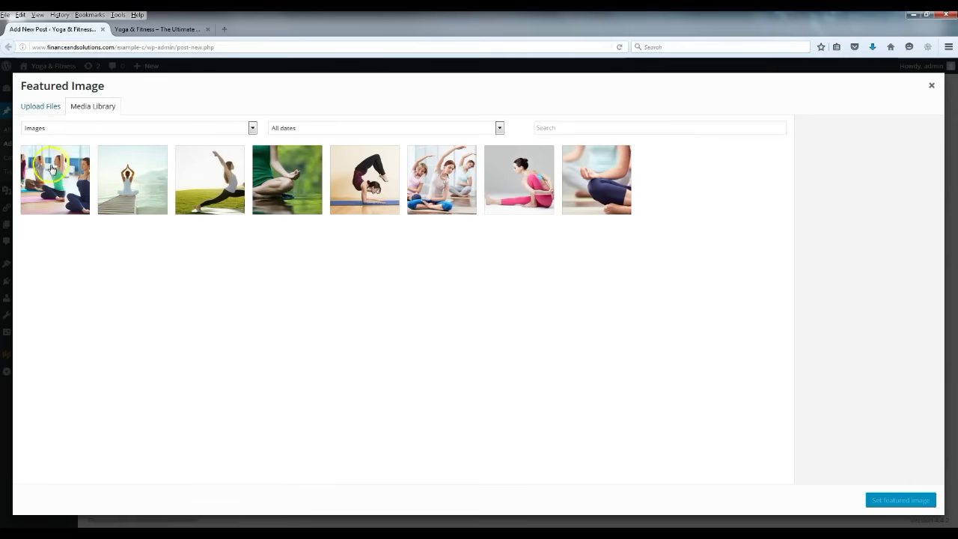
left_click(71, 183)
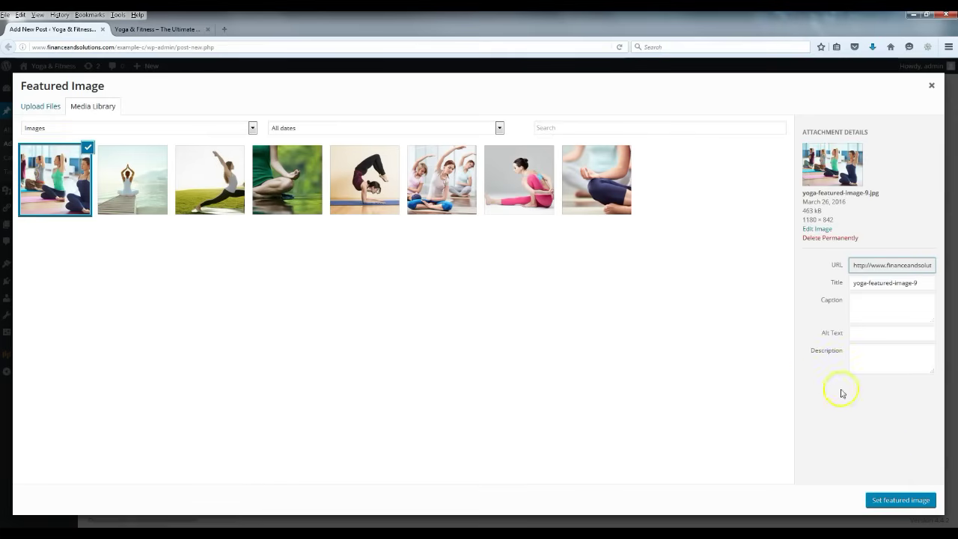
left_click(901, 500)
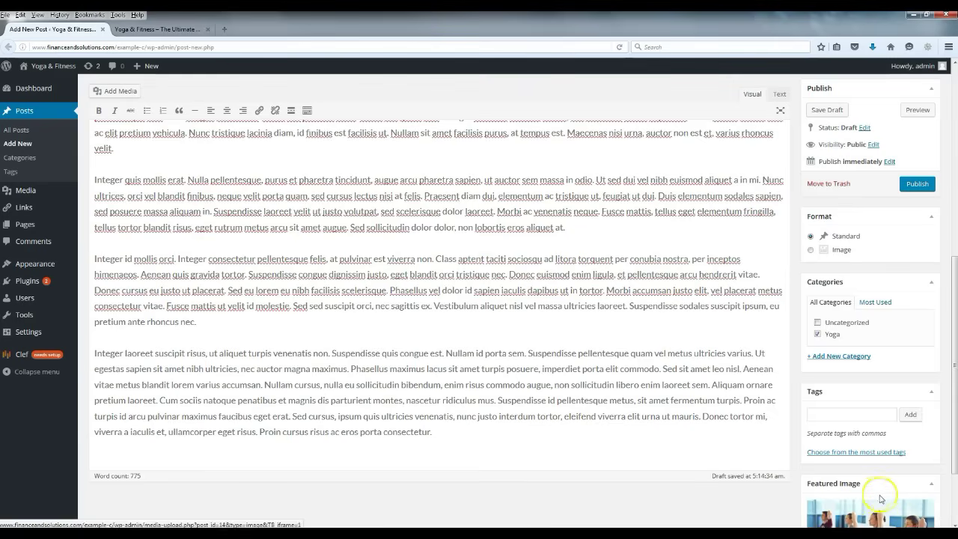
scroll(737, 214, "up", 3)
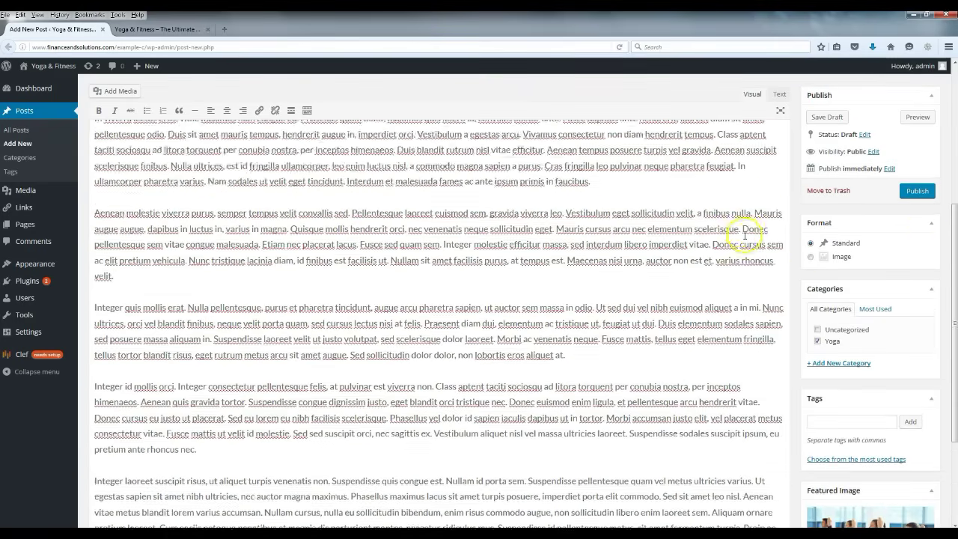
left_click(914, 193)
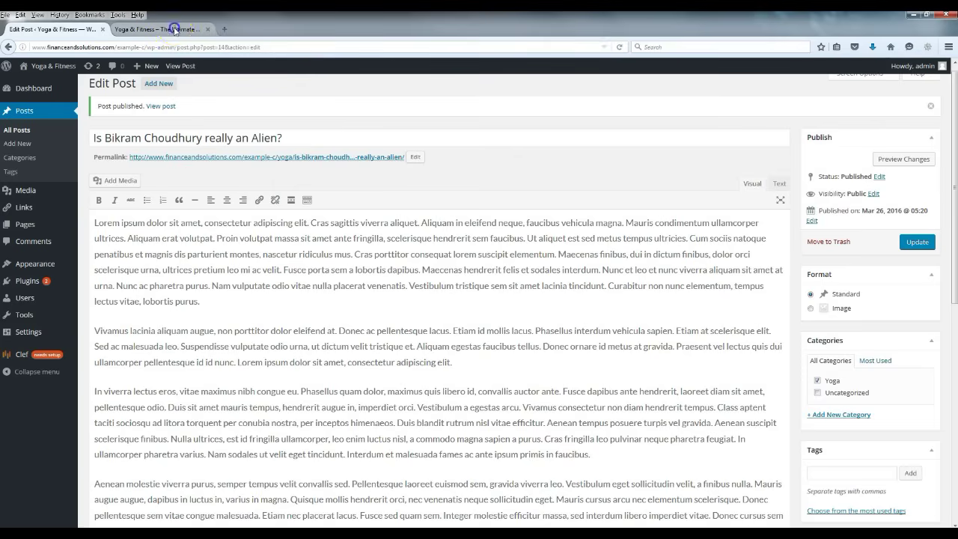
Step: Reload the site's front page and look through the grid of published posts with their featured images
left_click(172, 30)
left_click(619, 47)
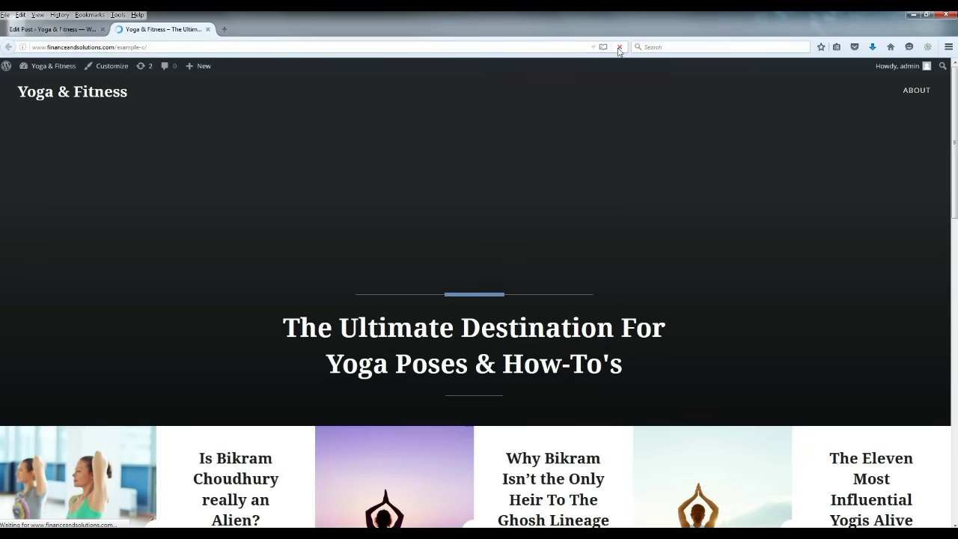
scroll(596, 227, "down", 4)
scroll(591, 232, "down", 5)
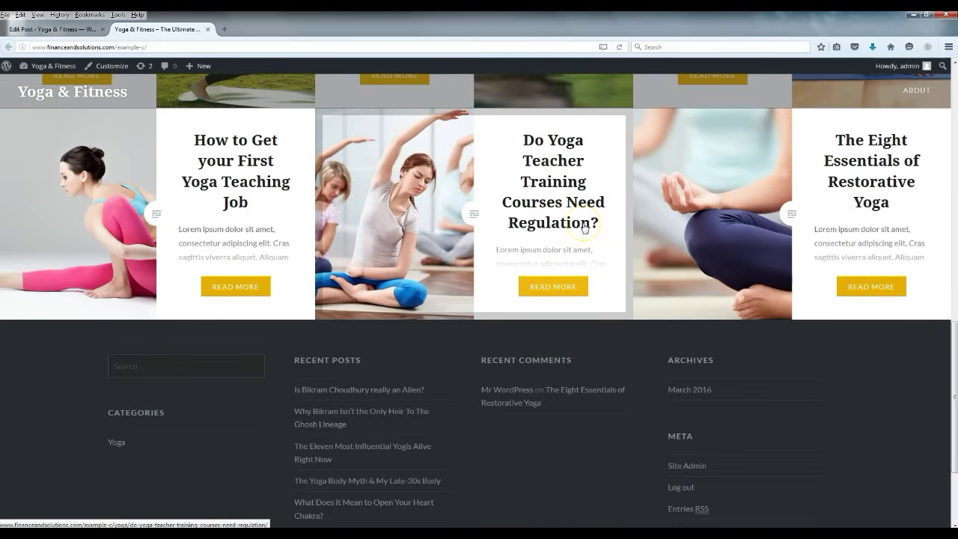
left_click(570, 220)
scroll(524, 191, "up", 2)
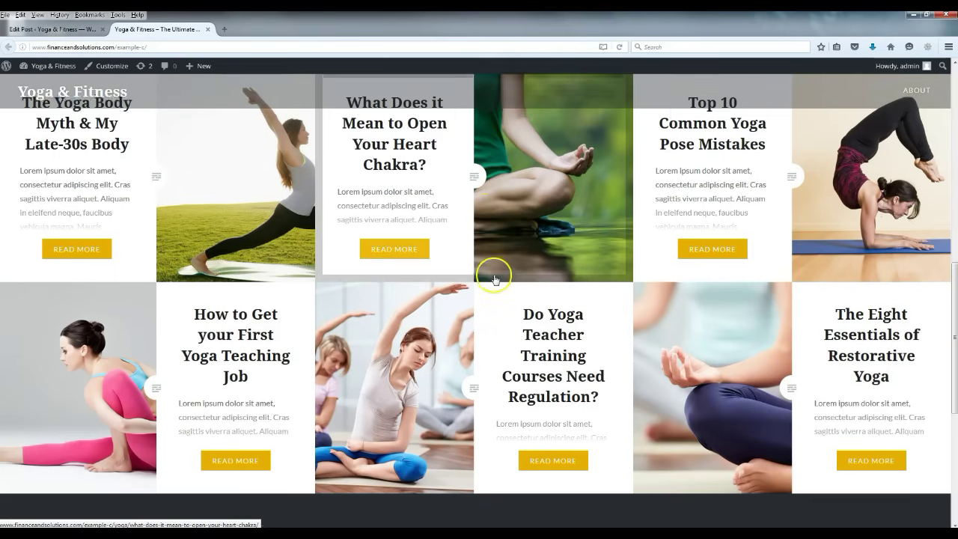
scroll(492, 274, "up", 5)
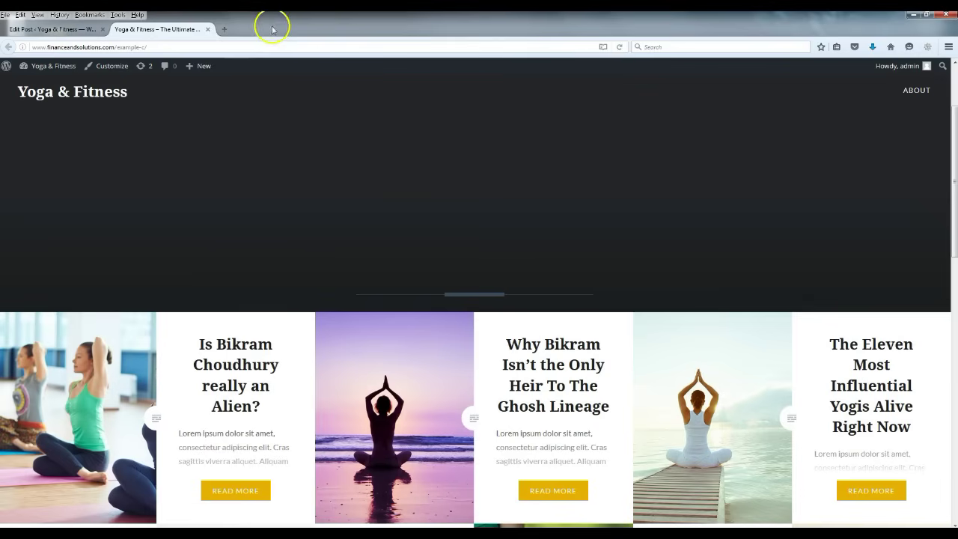
Step: Open the Header Image settings in the theme Customizer for the Yoga & Fitness site
left_click(208, 30)
left_click(110, 69)
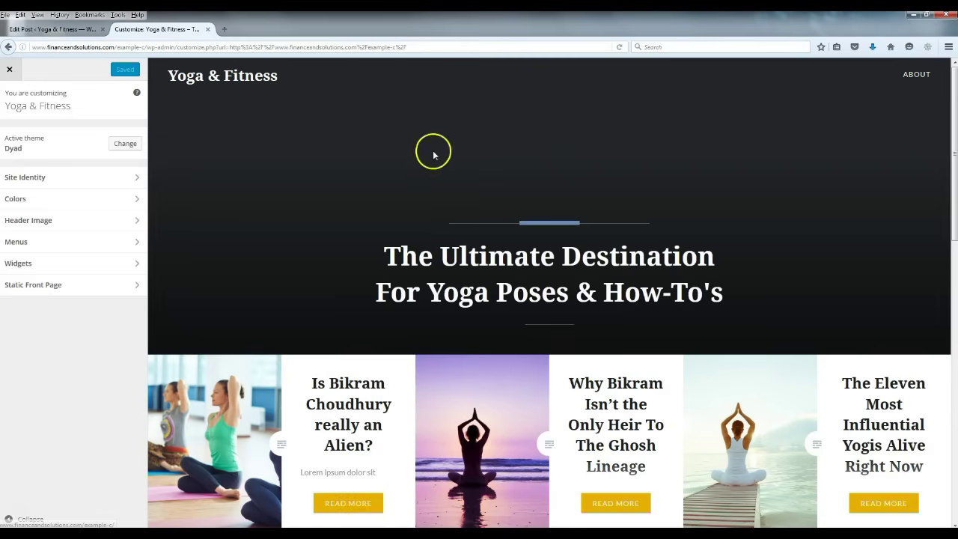
left_click(50, 224)
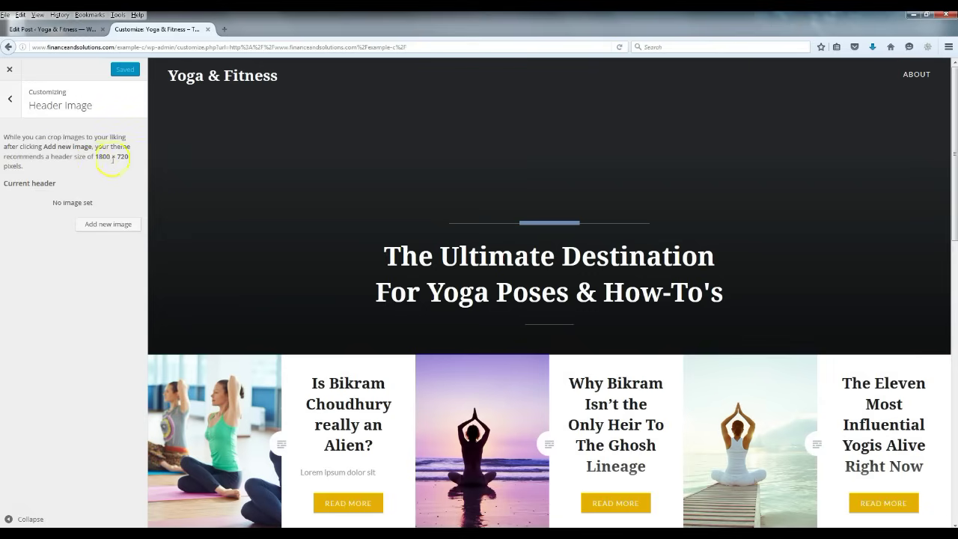
Step: Search Google Images for "yoga" in a new browser tab and view the exact-size filter without applying it
left_click(225, 28)
left_click(669, 49)
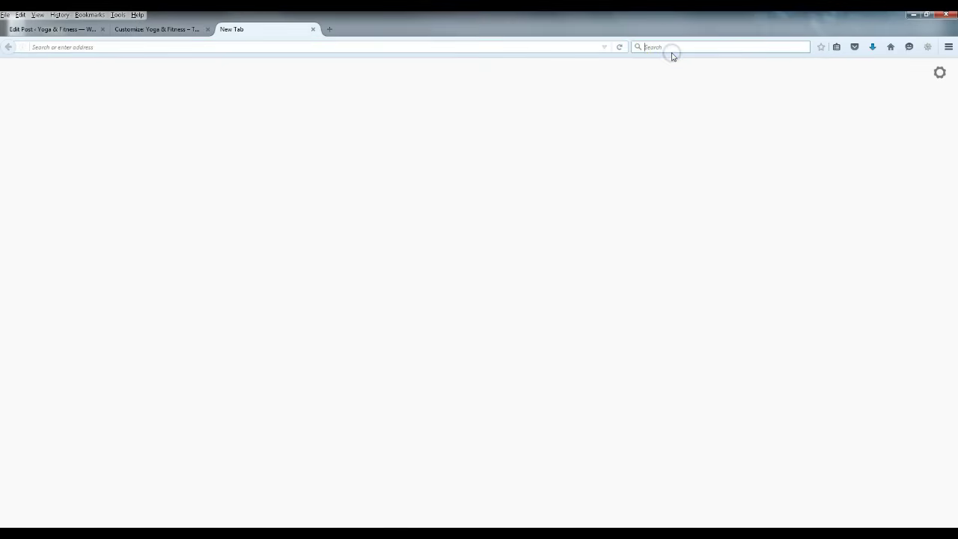
type("yoga")
left_click(671, 58)
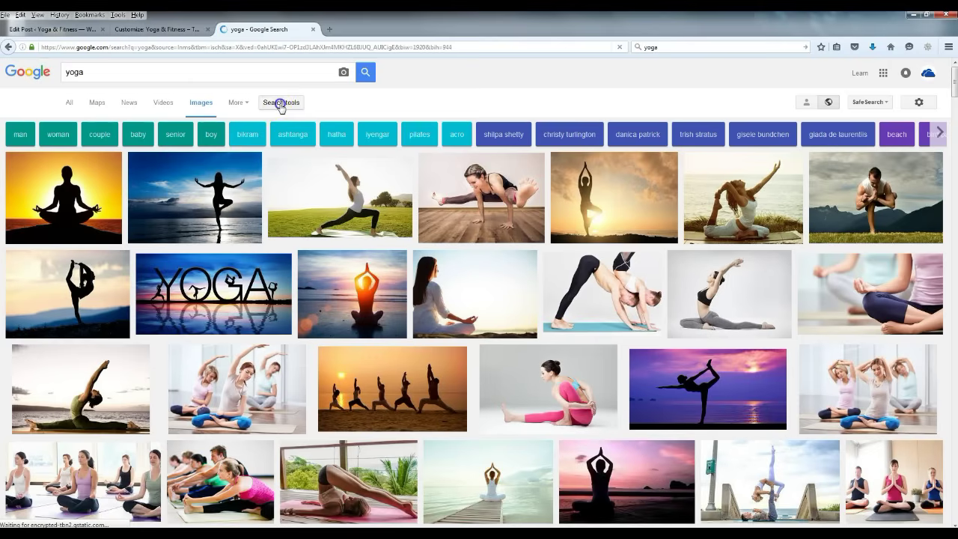
left_click(280, 103)
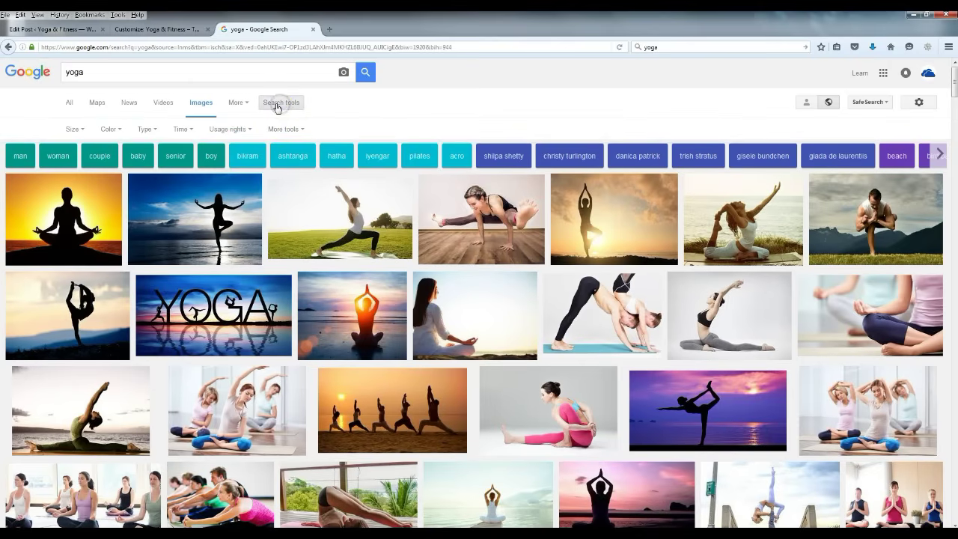
left_click(75, 129)
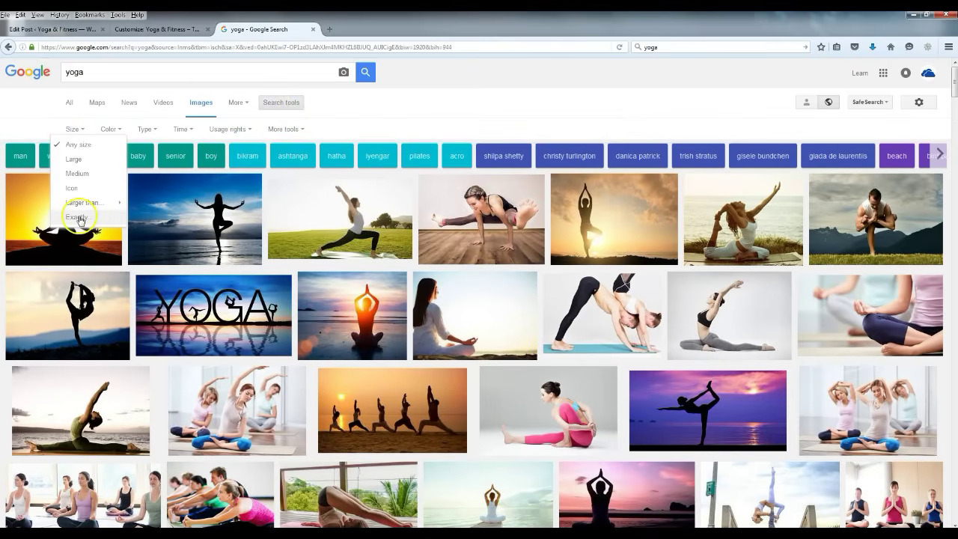
left_click(79, 217)
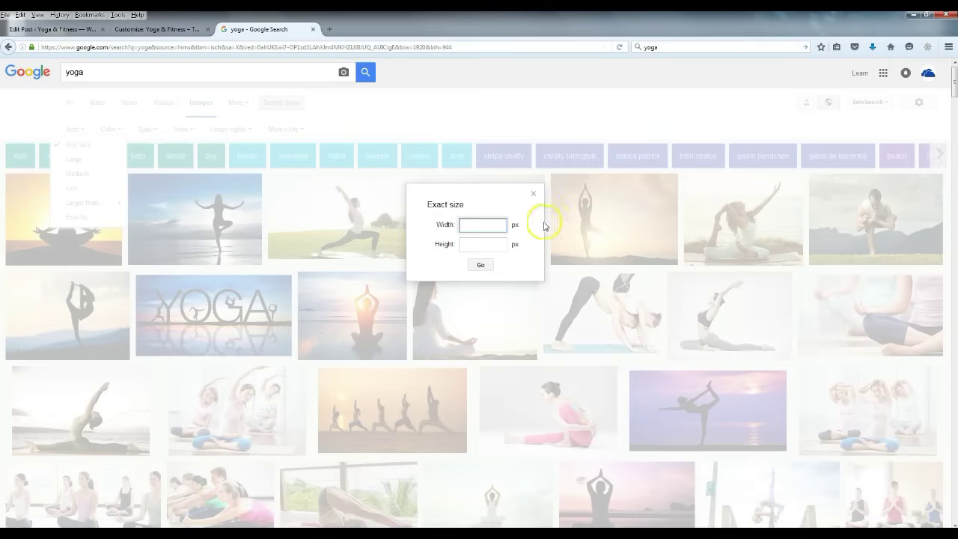
left_click(532, 194)
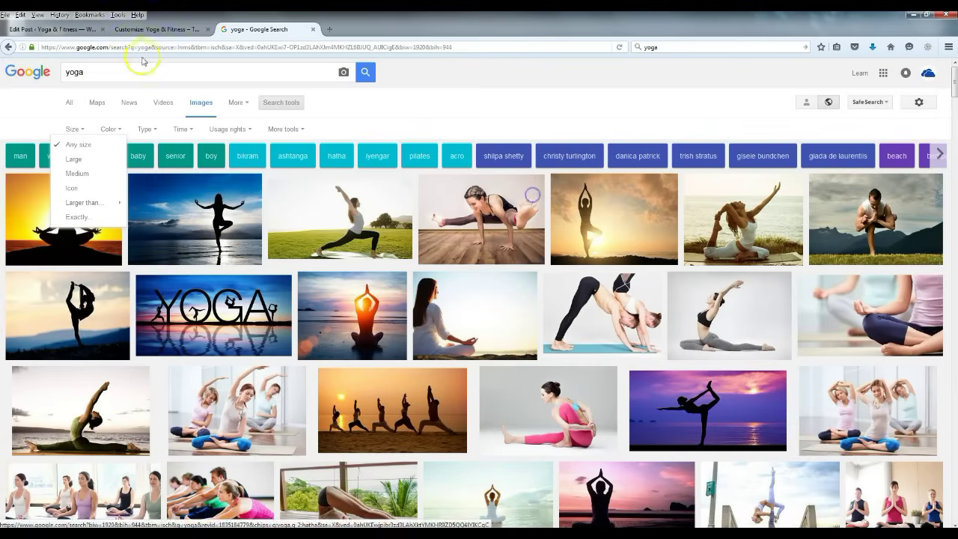
Step: Upload yoga-header-image-1800-720 from the Desktop as a new image for the site's header
left_click(169, 29)
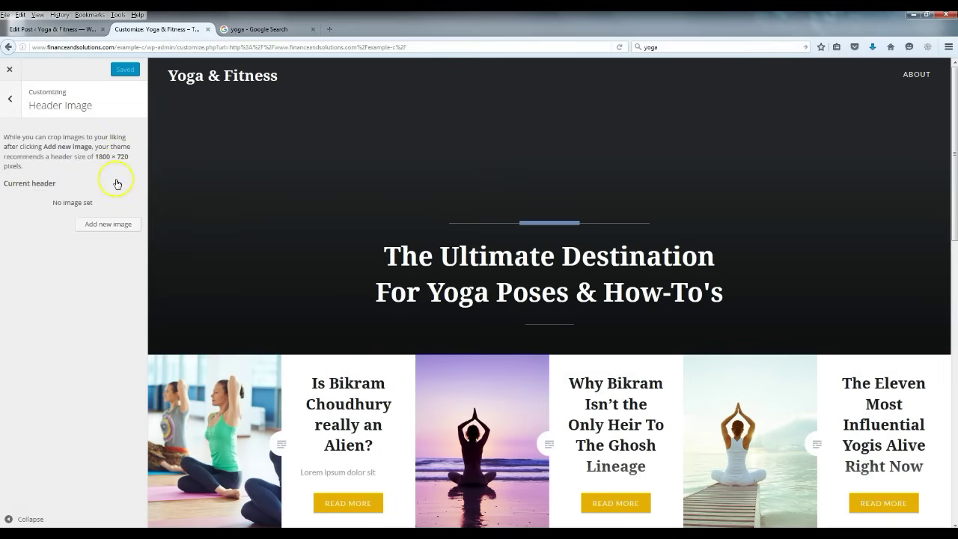
left_click(108, 225)
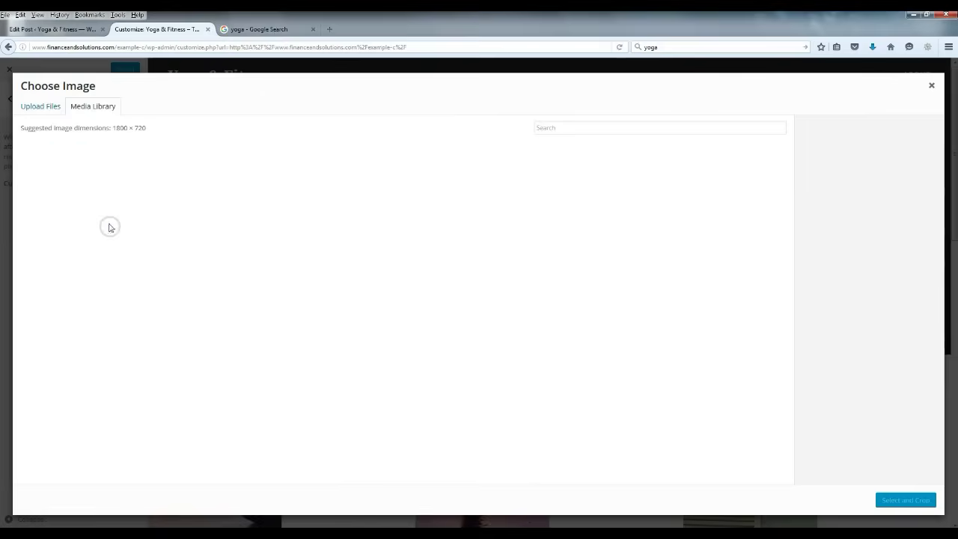
left_click(40, 110)
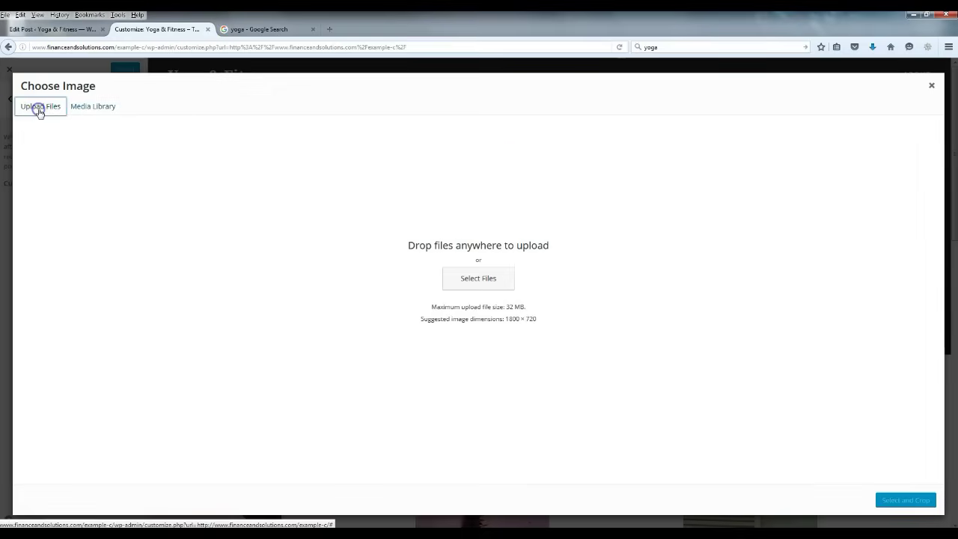
left_click(463, 275)
left_click(568, 385)
scroll(543, 358, "down", 2)
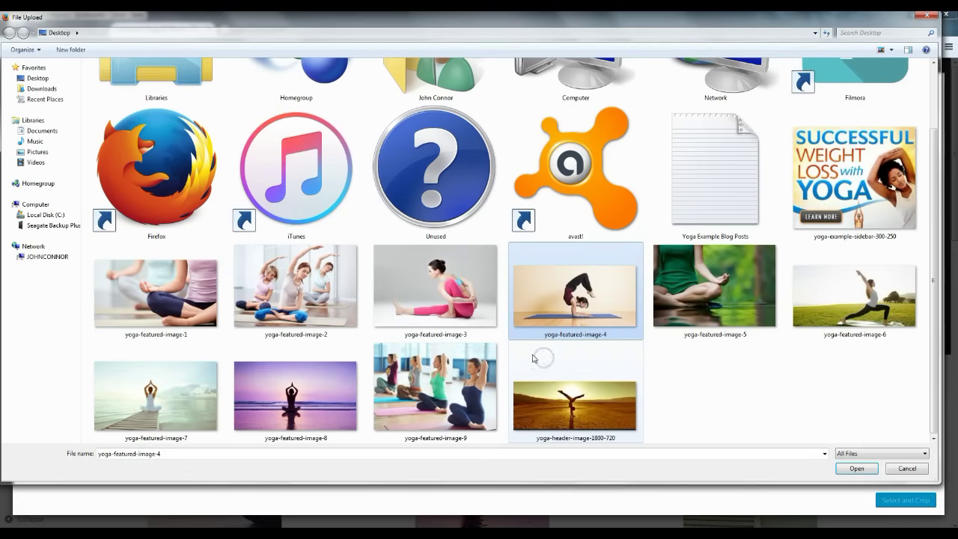
left_click(556, 412)
left_click(857, 469)
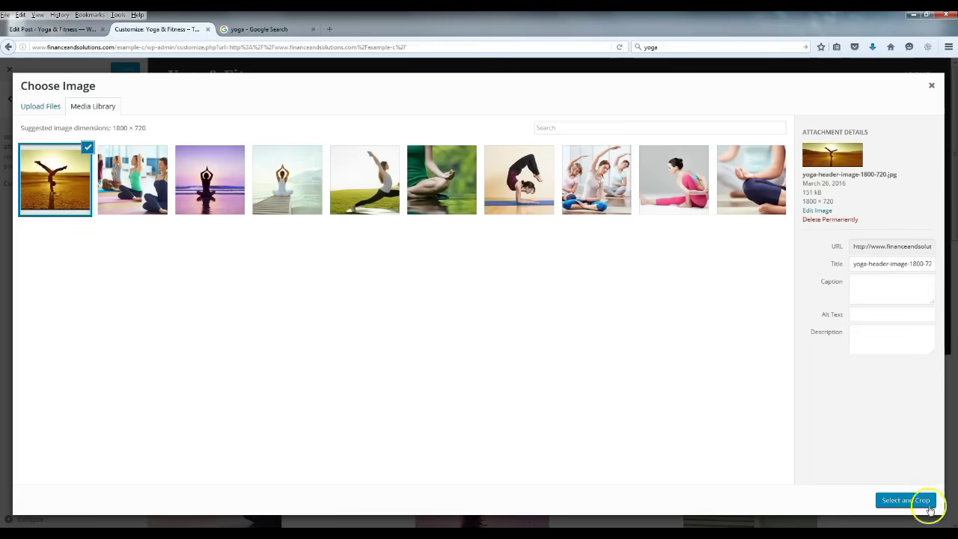
Step: Crop the uploaded header image to cut off the dark strip along its bottom edge, and apply it as the header
left_click(905, 501)
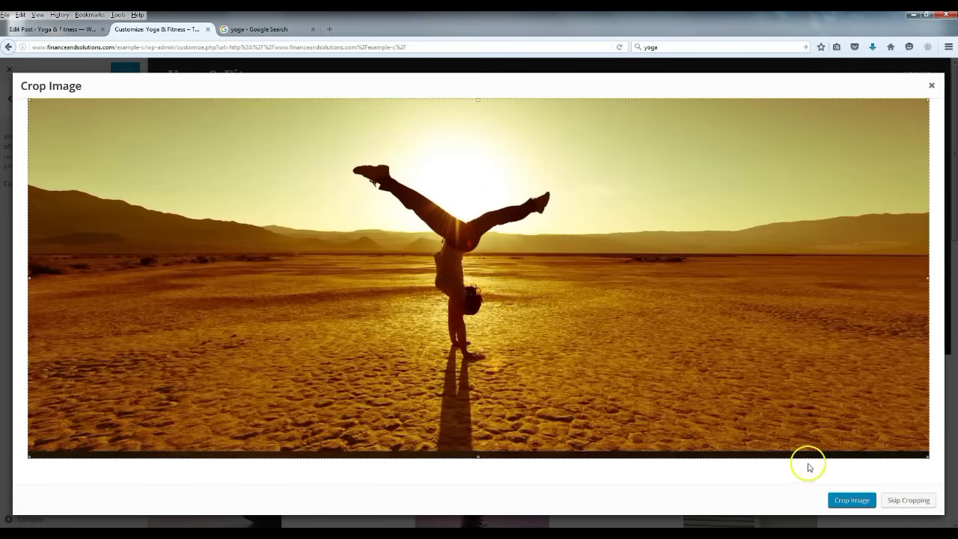
mouse_move(927, 457)
left_mouse_down()
mouse_move(850, 395)
mouse_move(932, 462)
mouse_move(934, 450)
left_mouse_up()
left_click(855, 502)
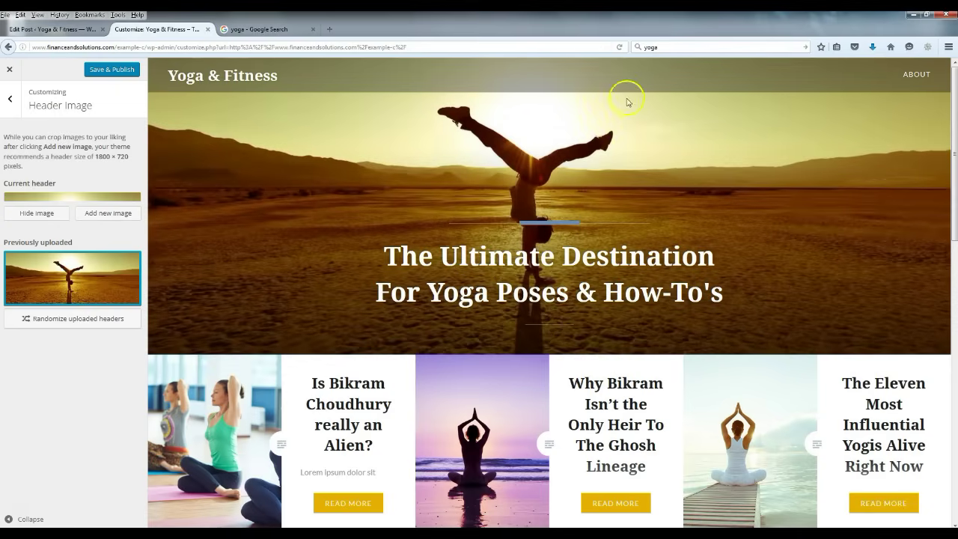
Step: Save and publish the header image change, and check the header on the site's front page
left_click(12, 102)
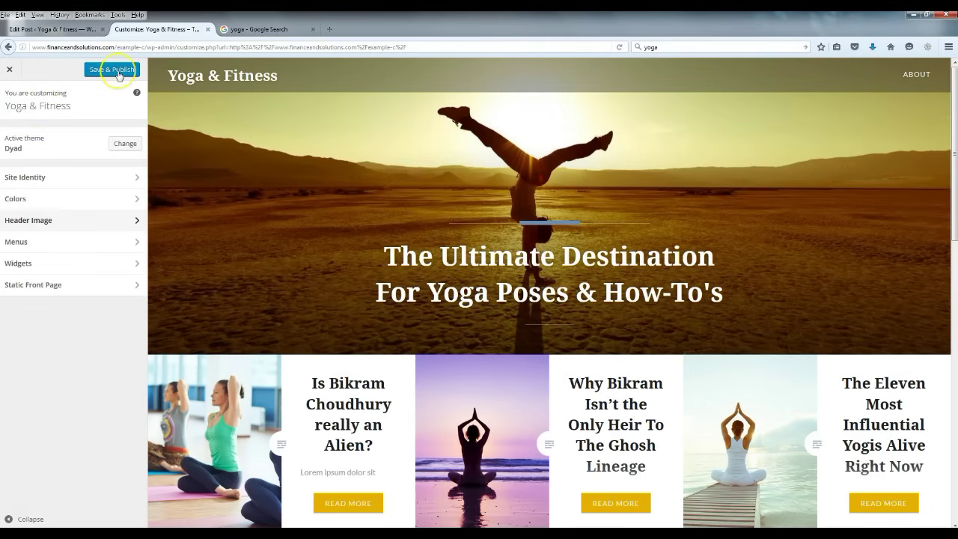
left_click(117, 73)
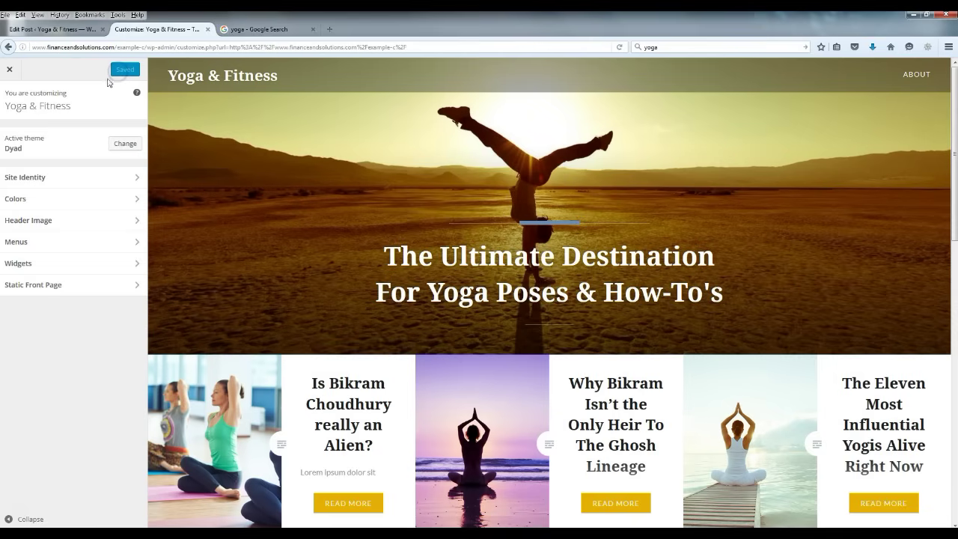
left_click(10, 69)
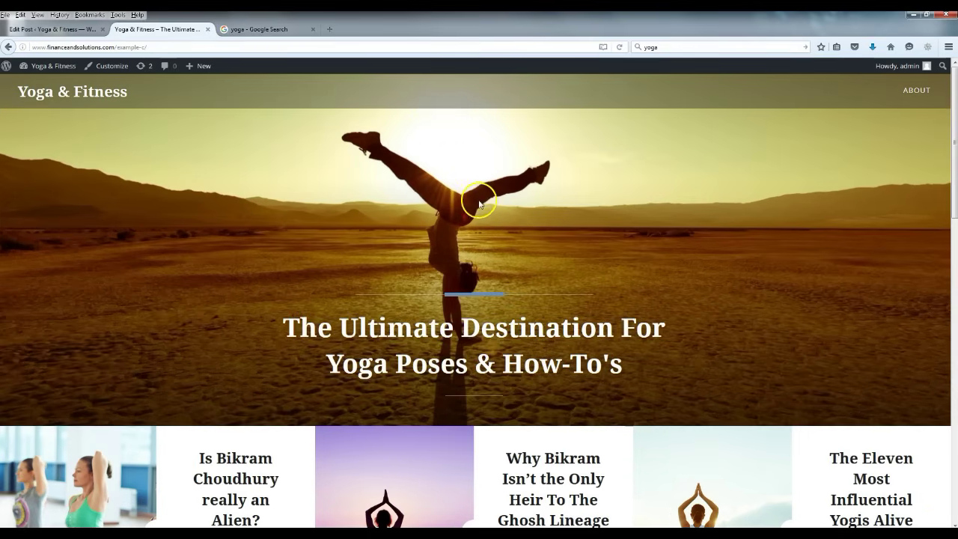
scroll(500, 308, "down", 2)
scroll(496, 301, "up", 2)
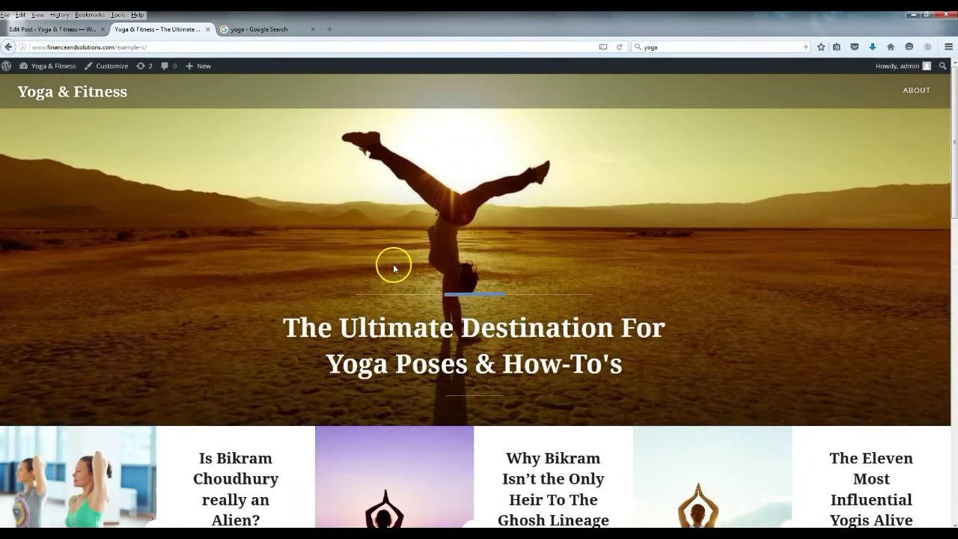
Step: Close the front page and Google search tabs, and open the list of all WordPress pages
left_click(207, 29)
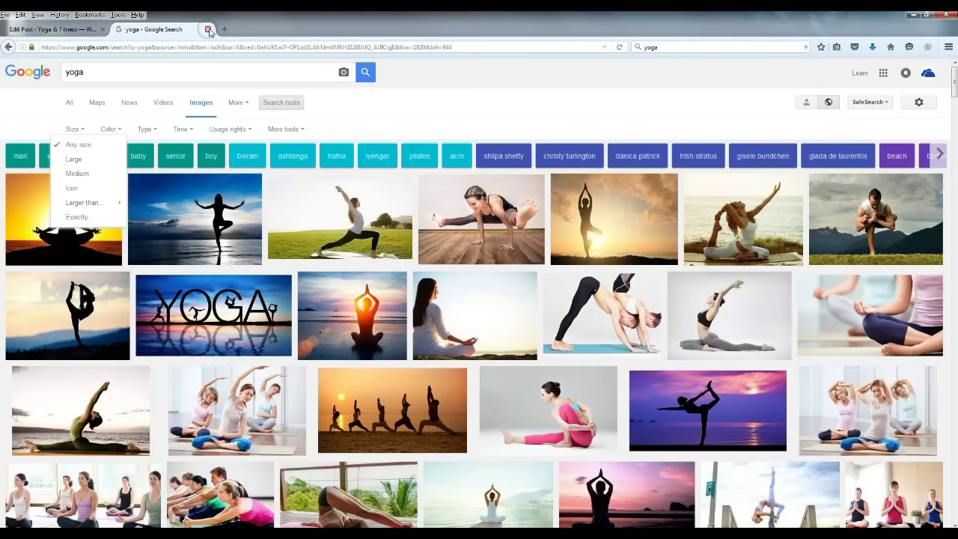
left_click(209, 29)
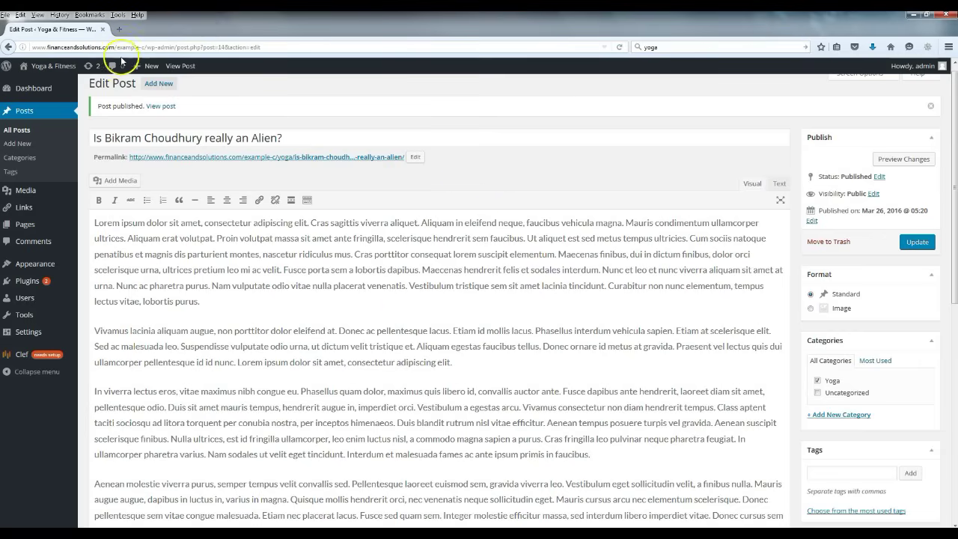
mouse_move(27, 231)
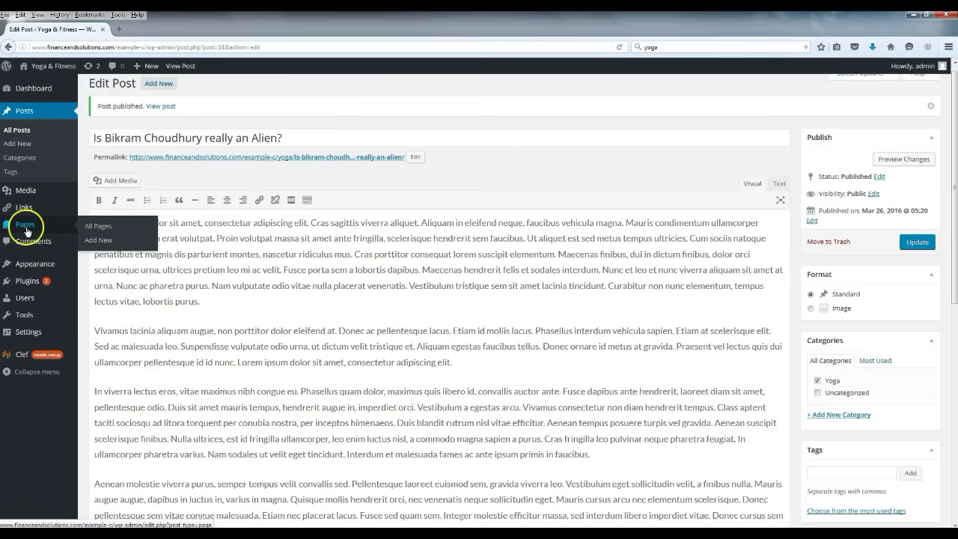
left_click(25, 227)
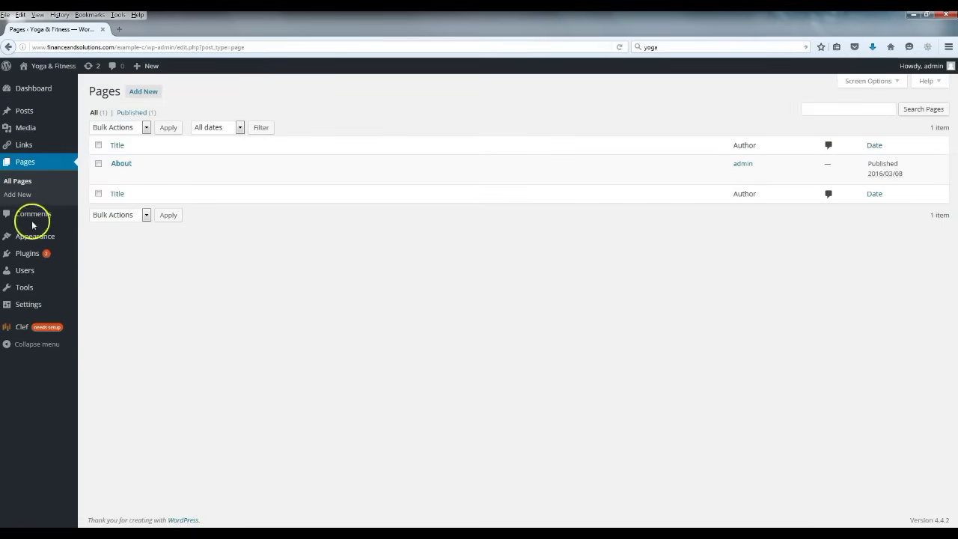
Step: Open the About page for editing and two blank new-page forms, each in its own browser tab
mouse_move(171, 162)
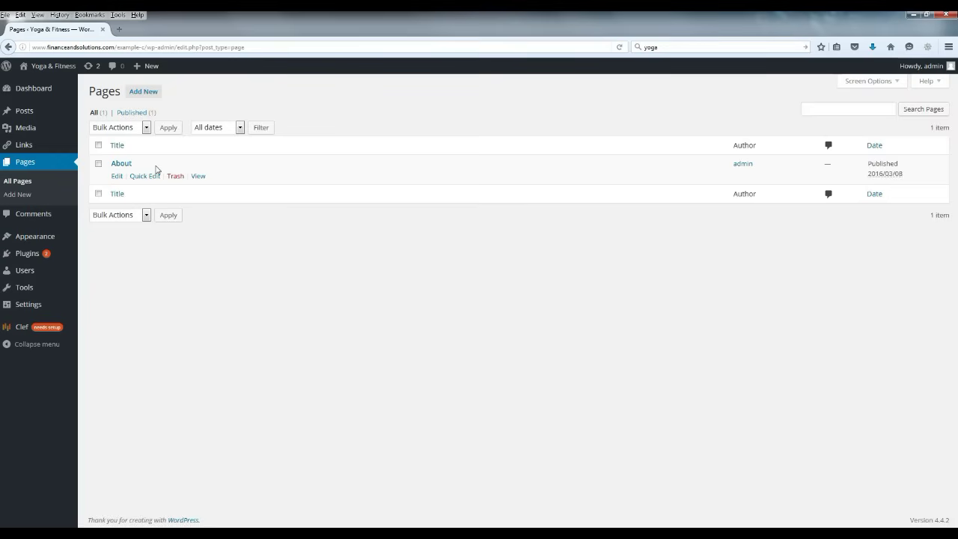
right_click(117, 178)
left_click(150, 189)
right_click(144, 95)
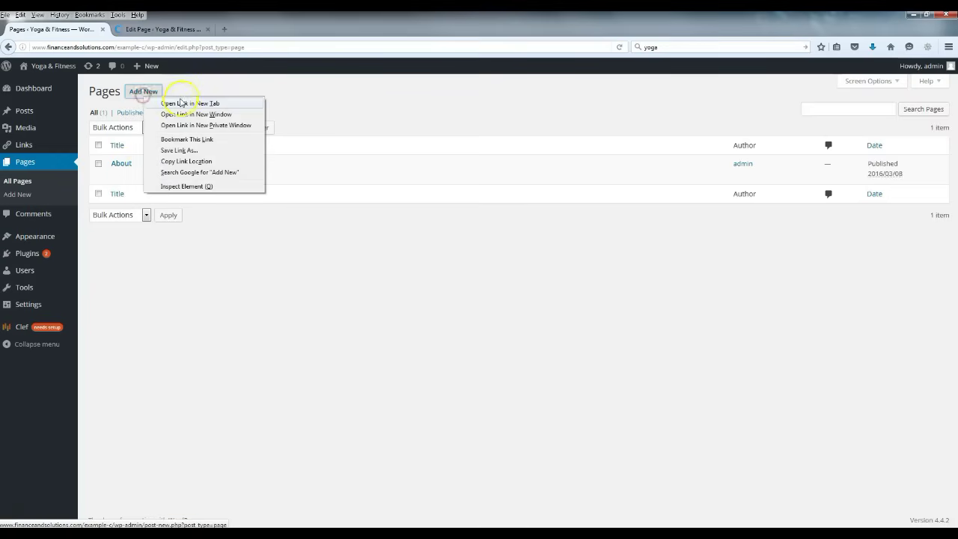
left_click(183, 103)
right_click(155, 91)
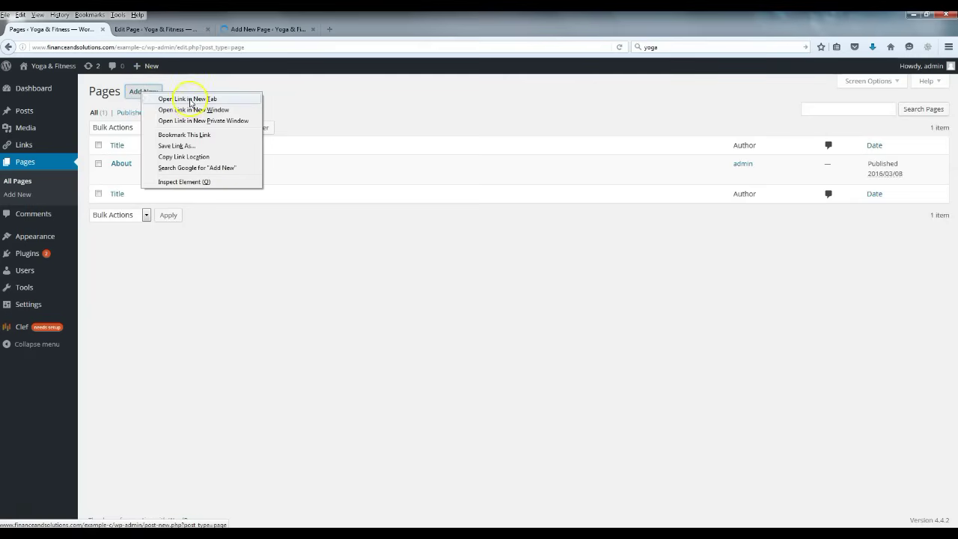
left_click(189, 103)
Step: Retitle the About page "About Us" and delete all of its example body text
left_click(166, 28)
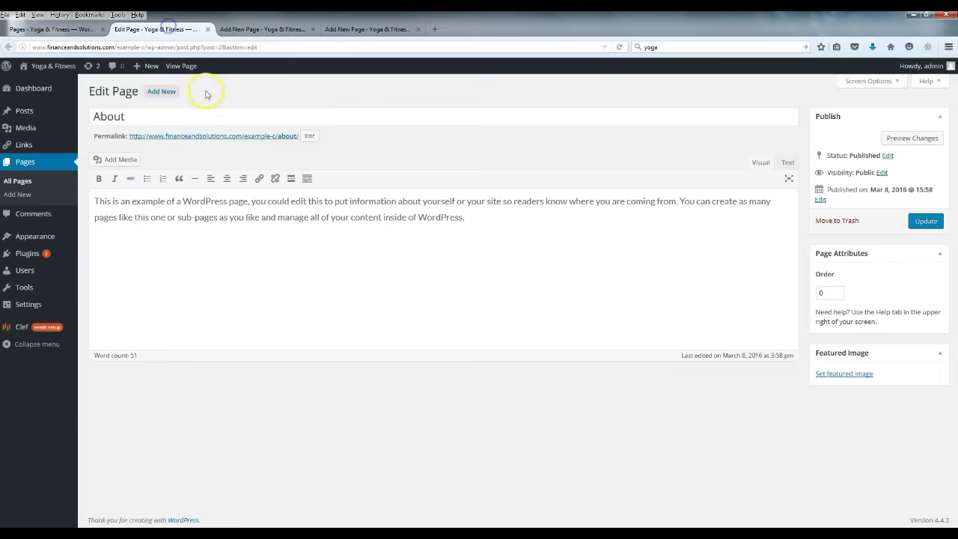
left_click(157, 124)
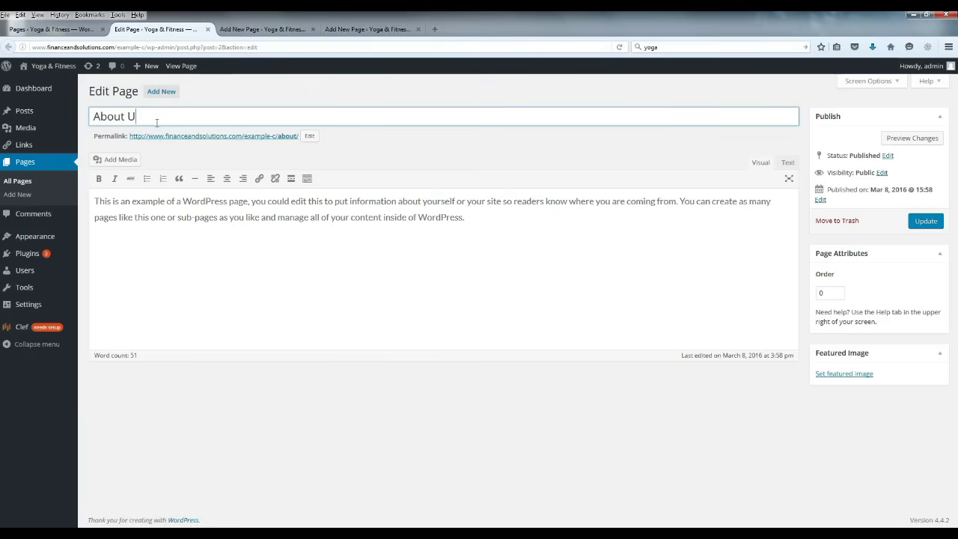
left_click(426, 222)
key("ctrl+a")
key("BackSpace")
Step: Title the two new pages "Privacy Policy" and "Contact Us"
left_click(275, 29)
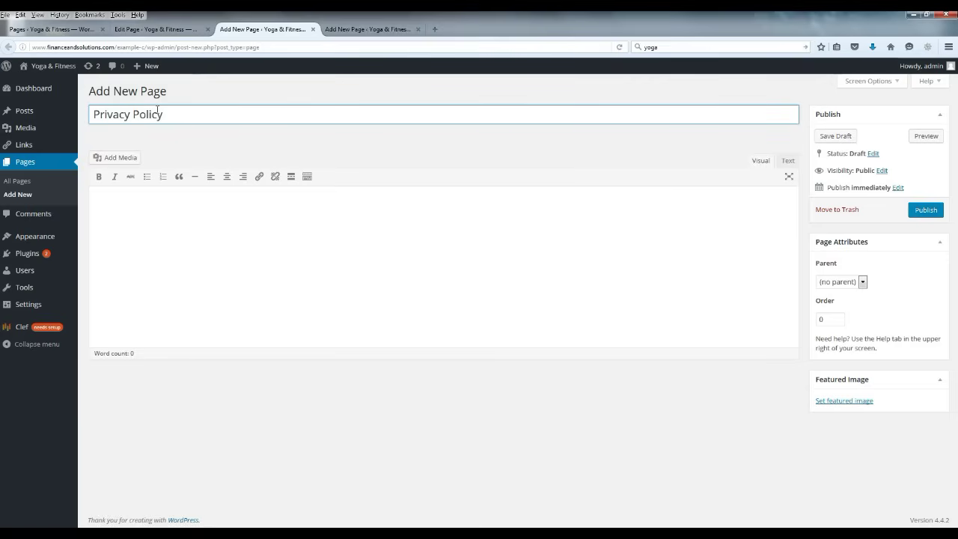
left_click(363, 28)
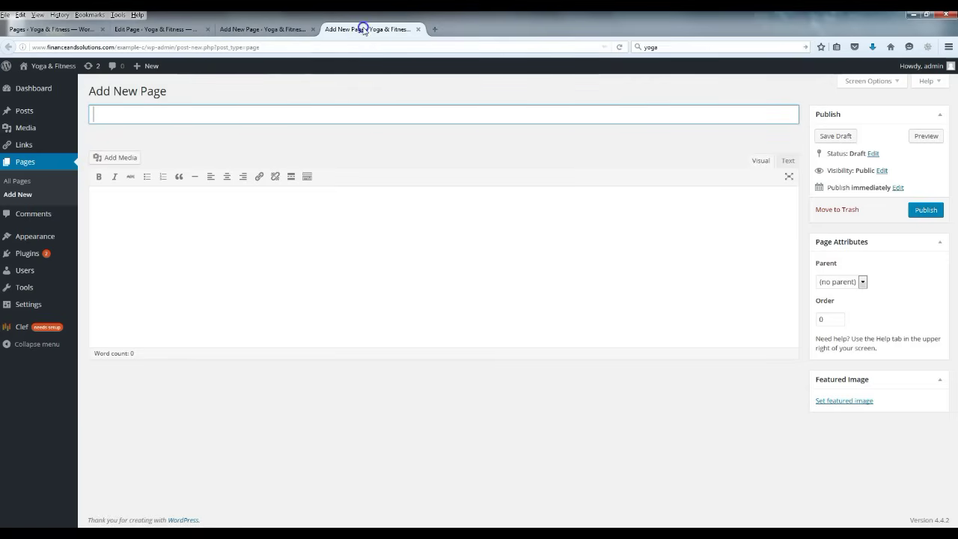
left_click(150, 116)
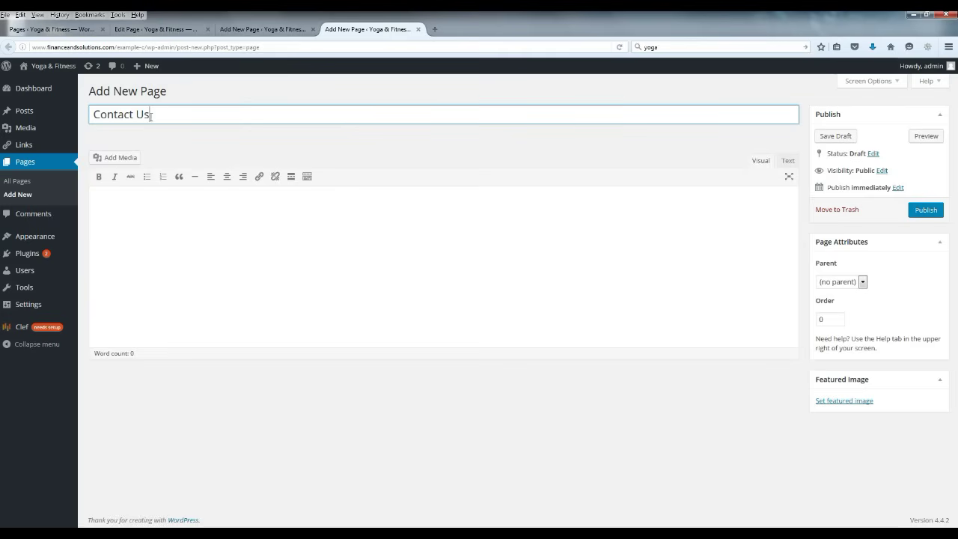
type("Contact Us")
left_click(206, 263)
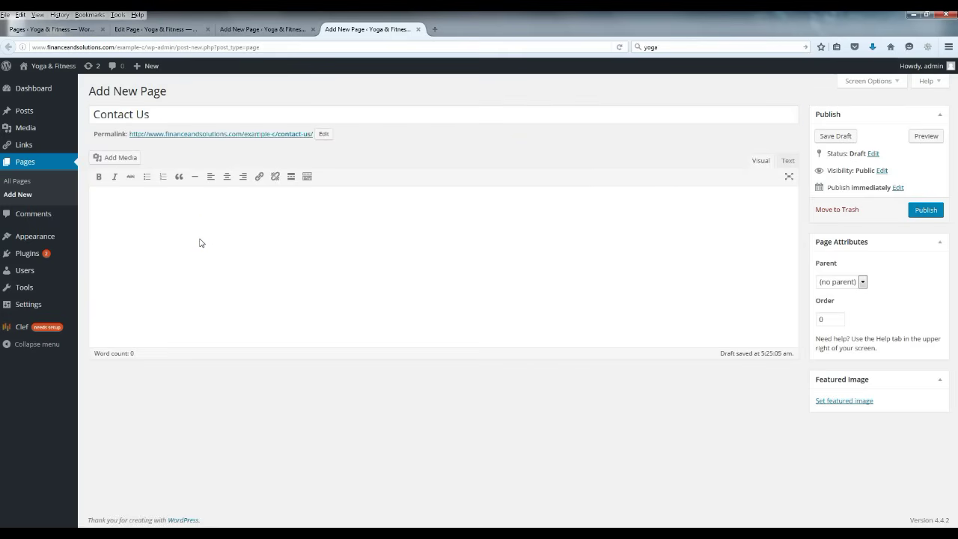
left_click(142, 29)
left_click(254, 28)
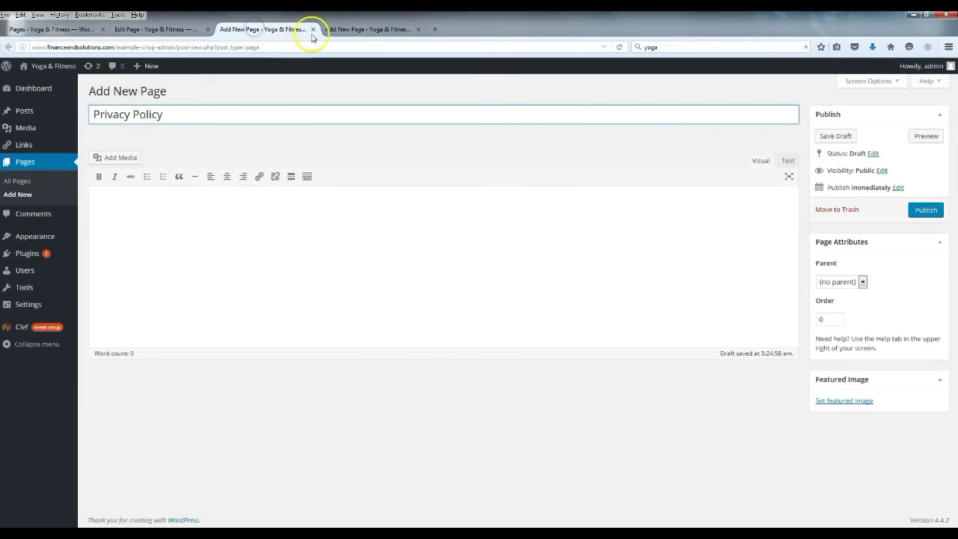
left_click(349, 28)
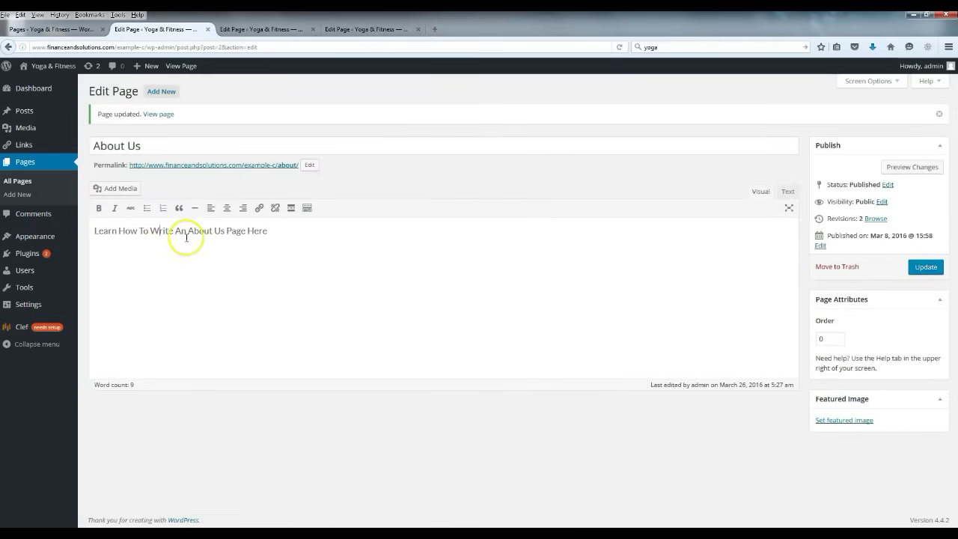
Step: Update the About Us, Privacy Policy and Contact Us pages to save their "Learn How To" text
left_click(916, 268)
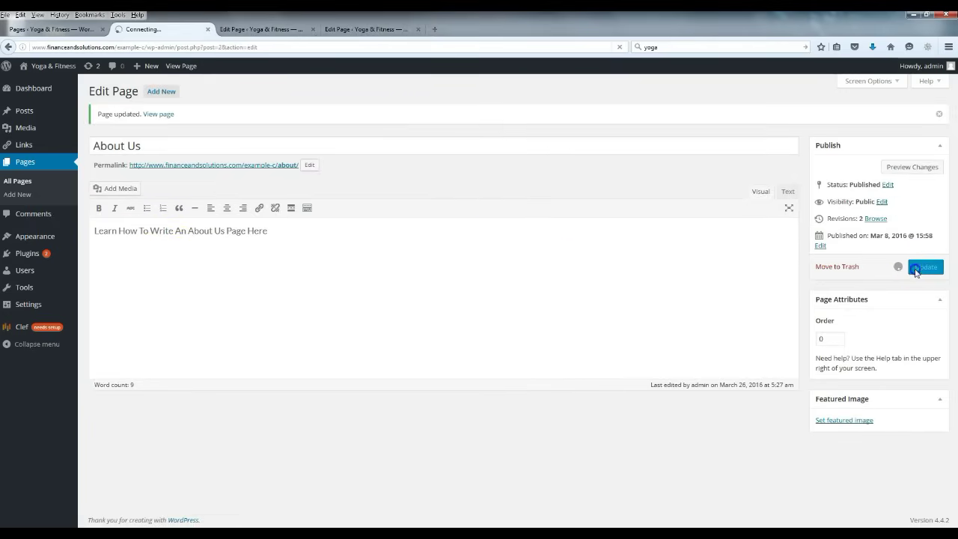
left_click(256, 30)
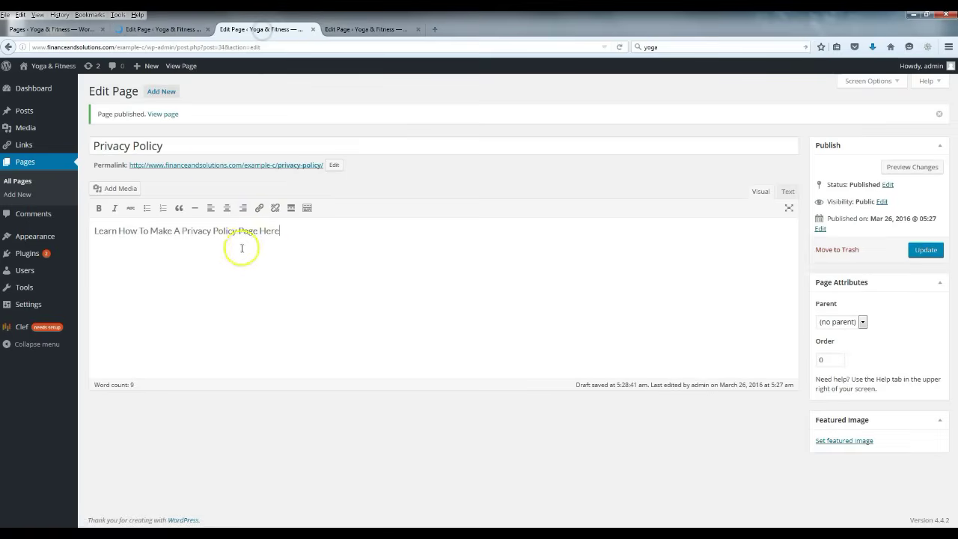
left_click(926, 252)
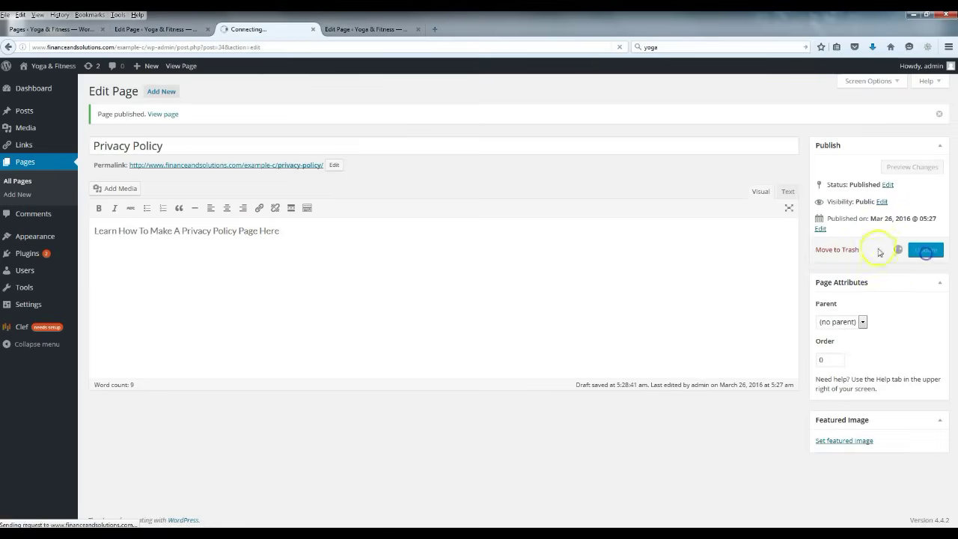
left_click(365, 30)
left_click(163, 230)
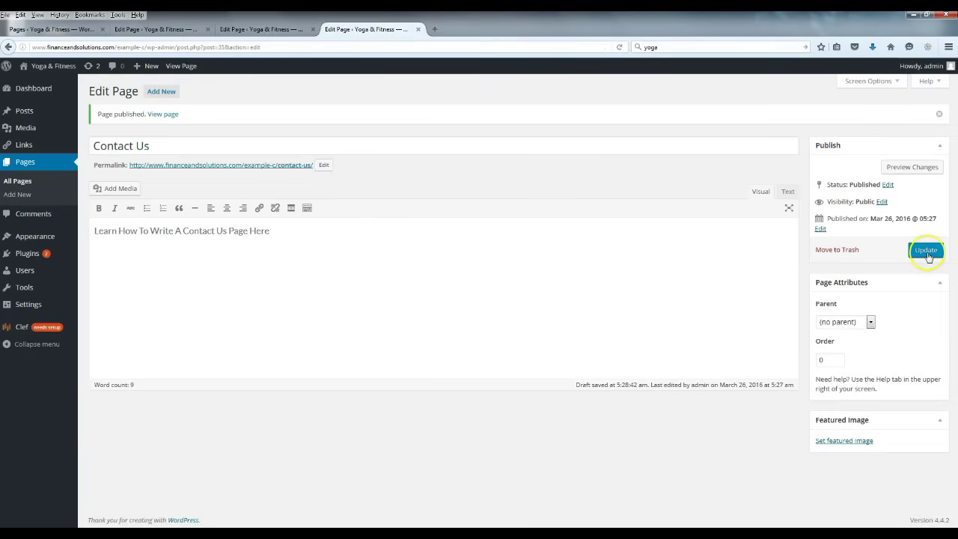
left_click(926, 252)
Step: View the live Contact Us page in a new tab, follow its "Here" link and skim the linked article
right_click(159, 114)
left_click(199, 126)
left_click(485, 29)
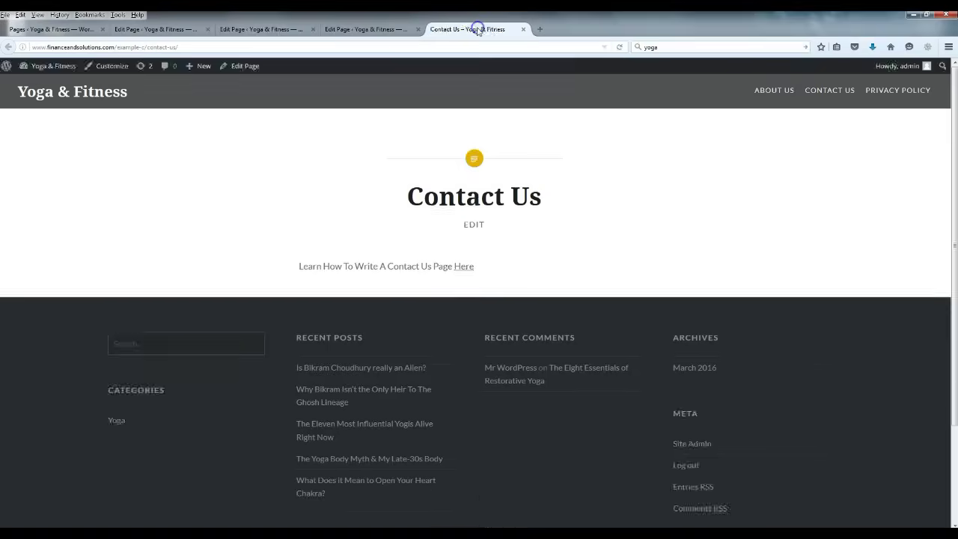
left_click(465, 268)
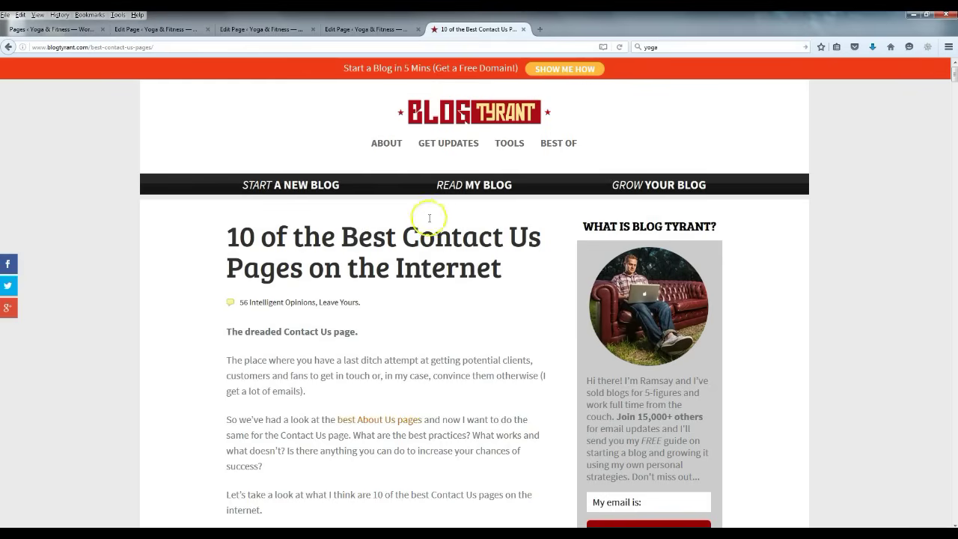
scroll(439, 204, "down", 10)
scroll(434, 208, "up", 10)
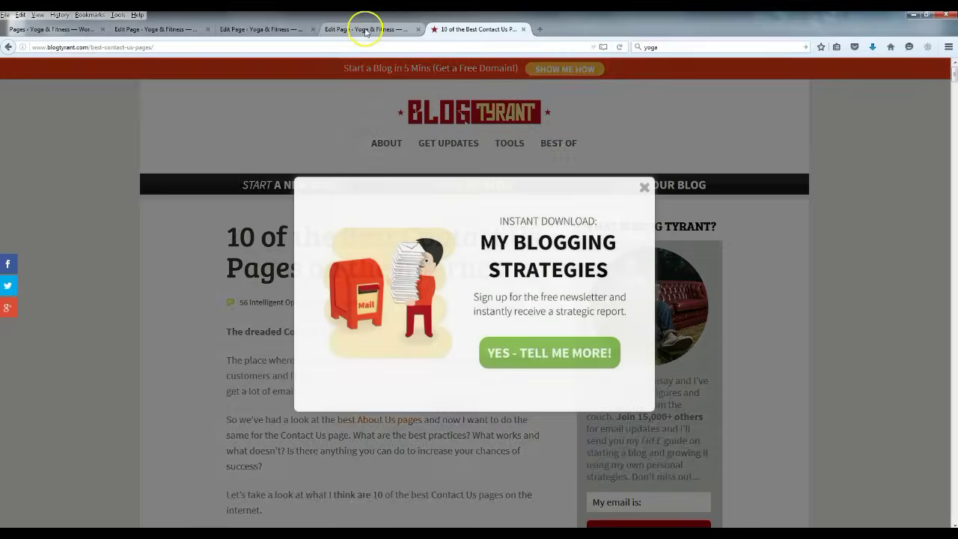
Step: View the live Privacy Policy page in a new tab, go to the site's homepage and view the live About Us page
left_click(366, 32)
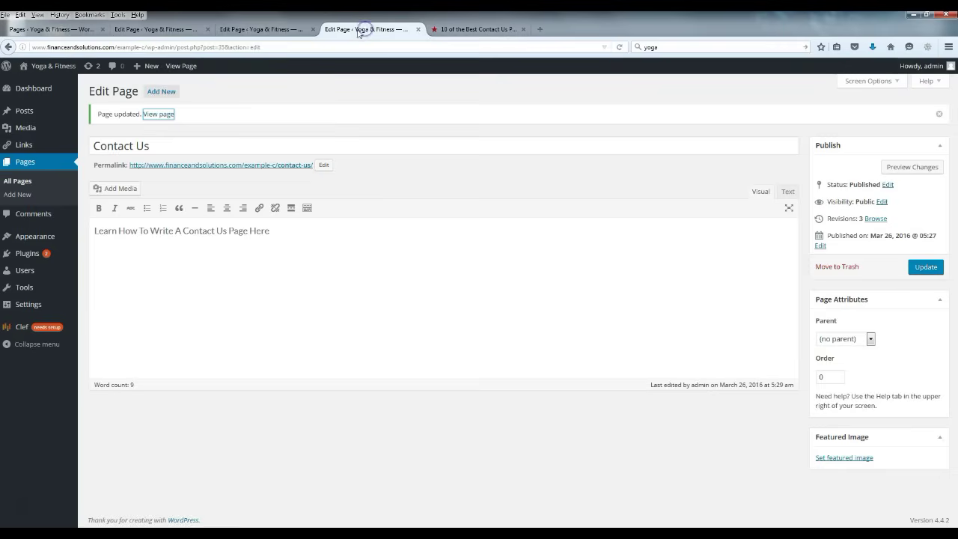
left_click(261, 32)
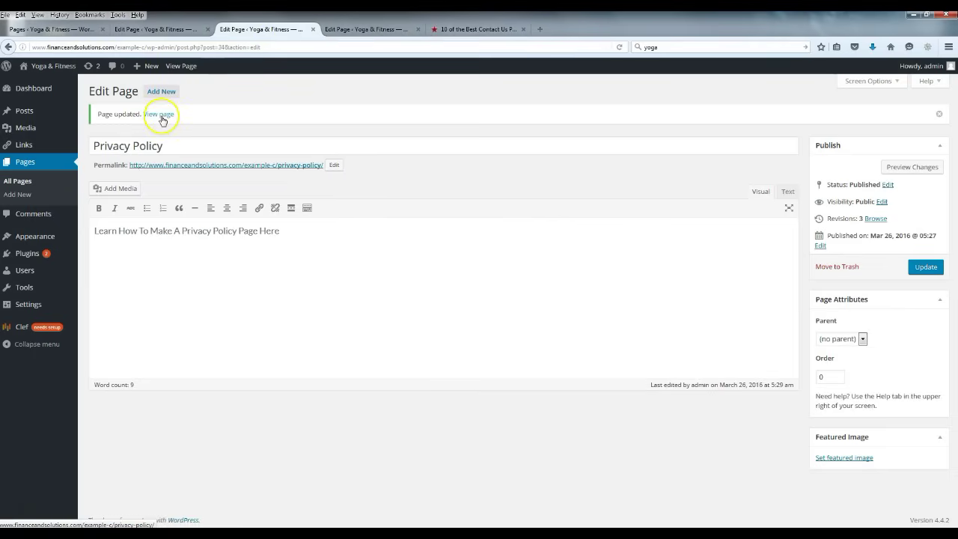
right_click(162, 120)
left_click(224, 124)
left_click(363, 29)
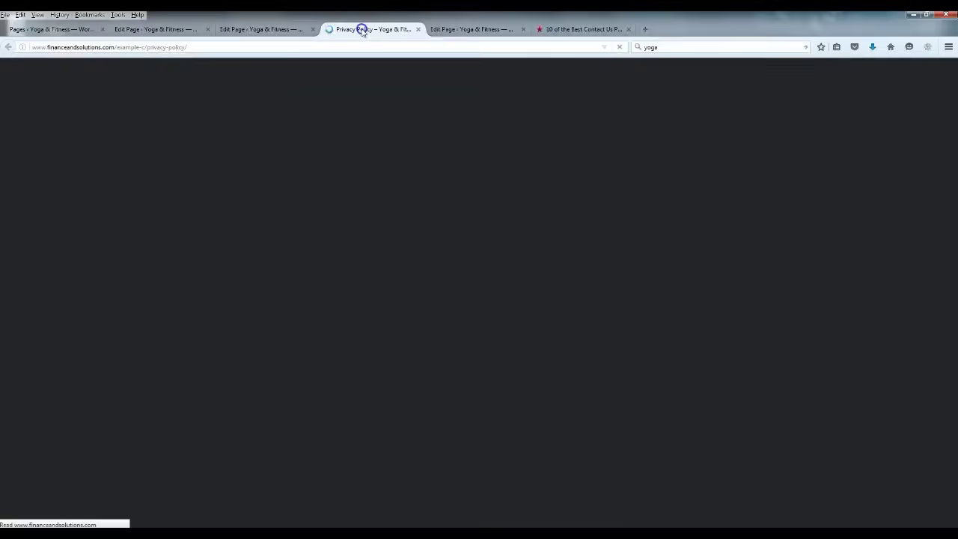
left_click(85, 93)
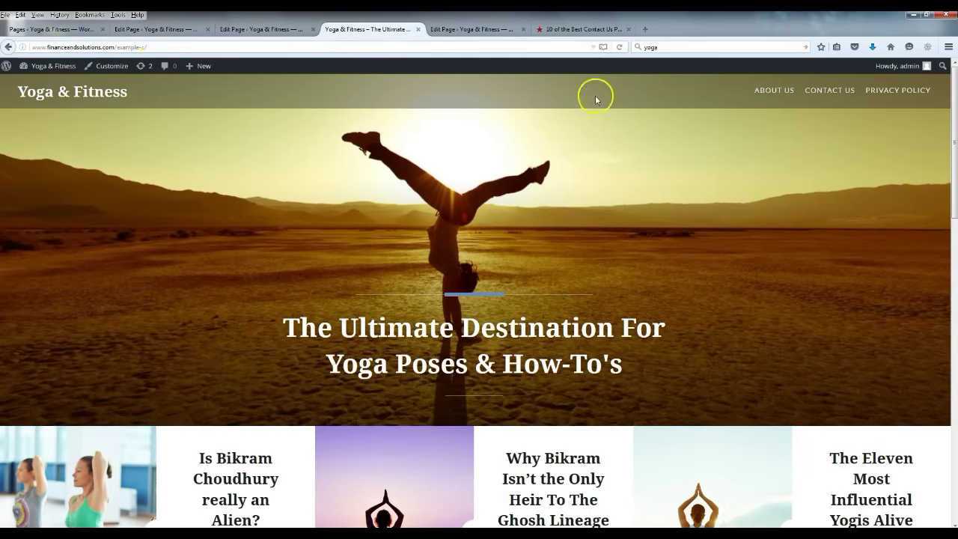
left_click(775, 93)
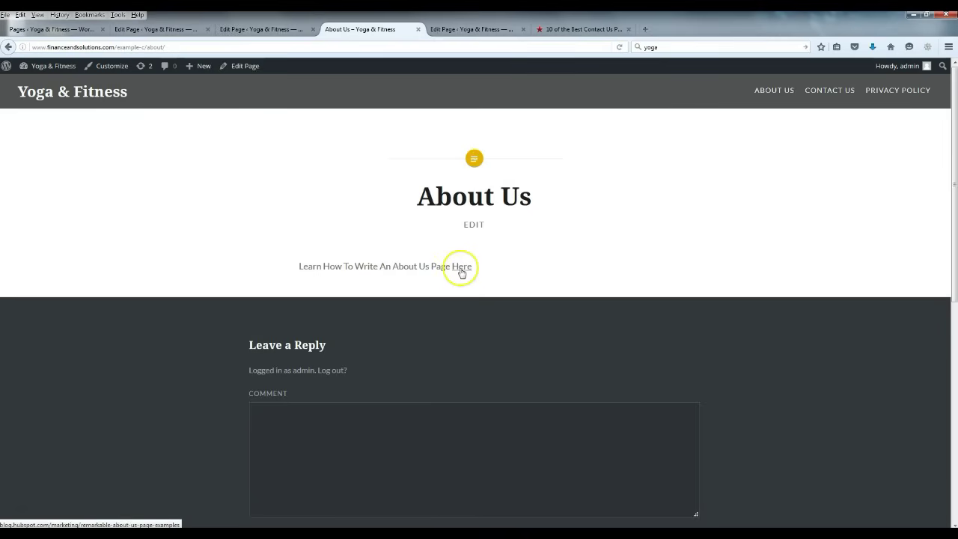
Step: View the live Privacy Policy page, follow its "Here" link and skim the linked privacy policy generator site
left_click(906, 91)
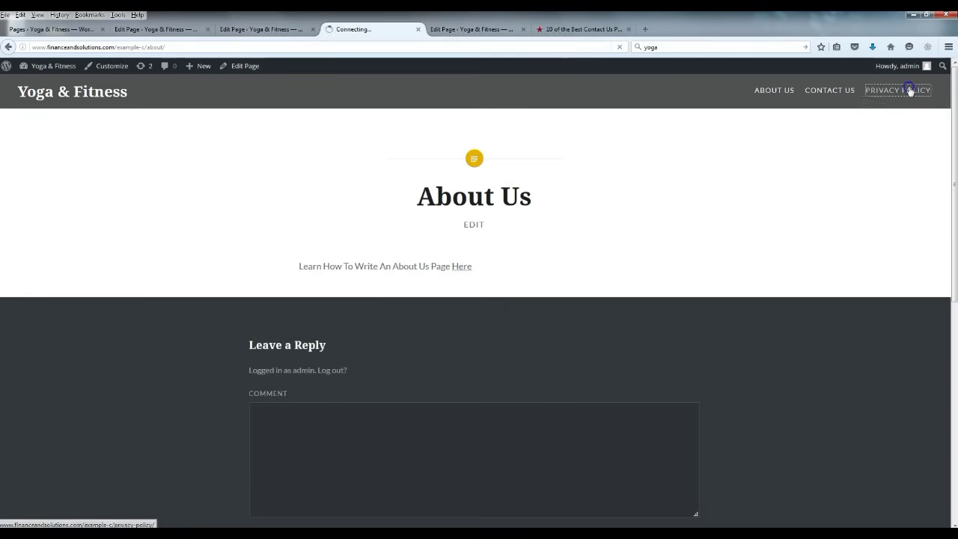
left_click(479, 266)
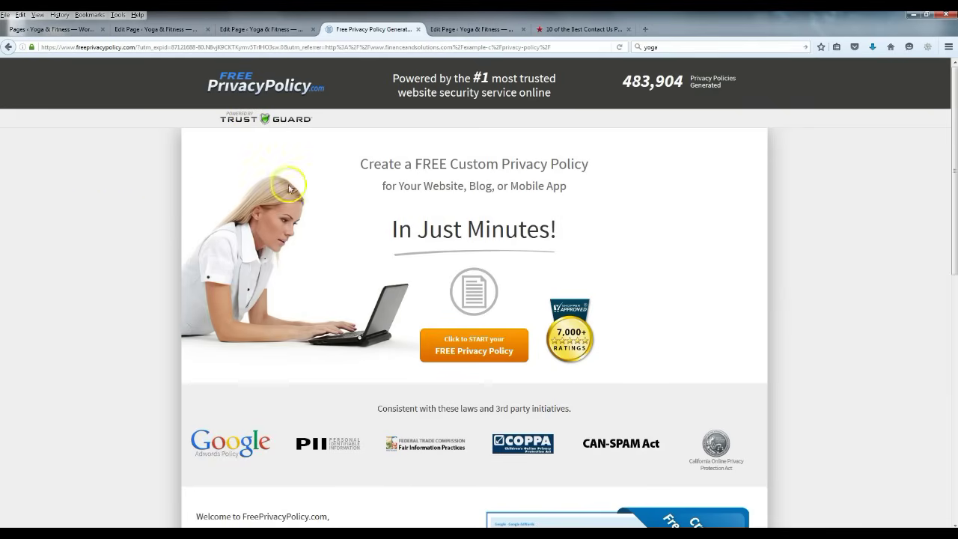
scroll(180, 193, "down", 6)
scroll(182, 194, "up", 8)
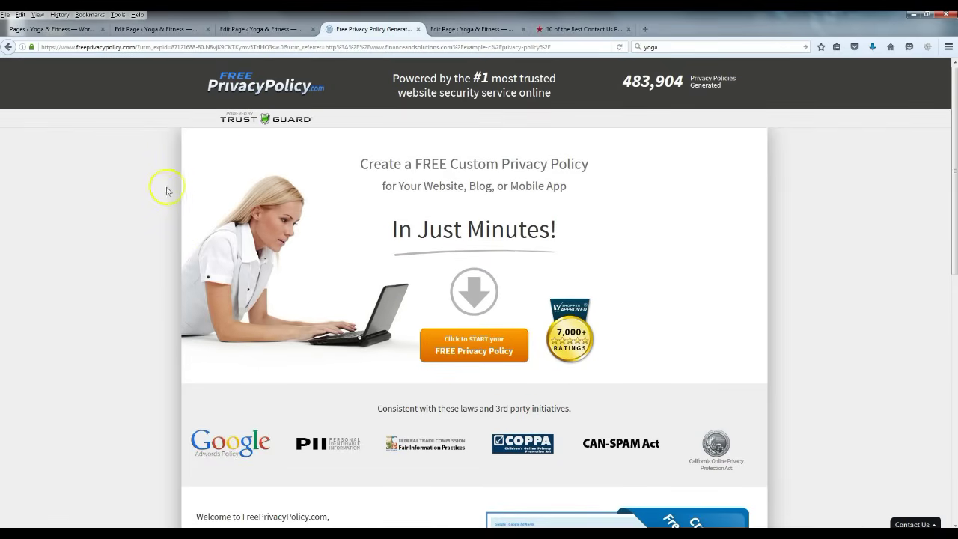
Step: Close the privacy policy generator, Contact Us article and all page-editing tabs, keeping only the Pages list open
mouse_move(416, 26)
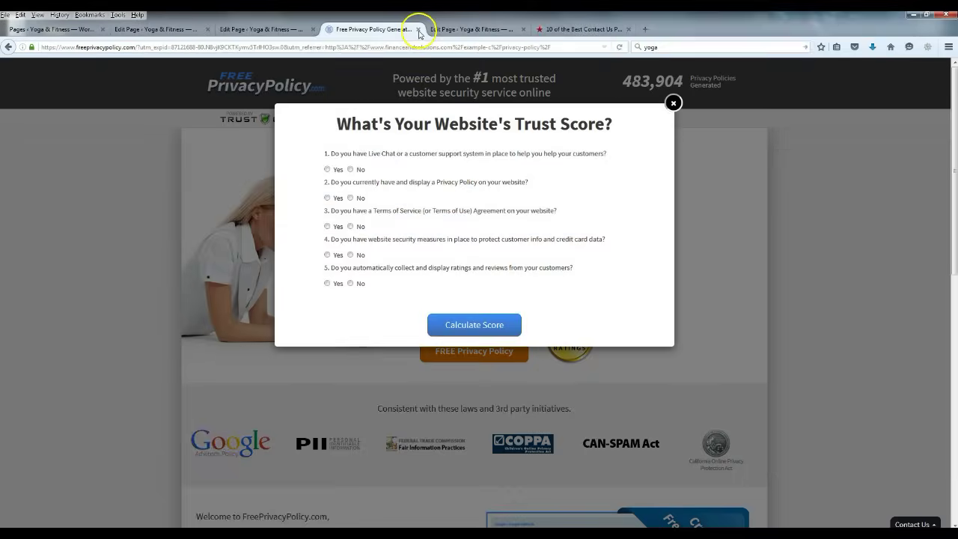
left_click(418, 29)
left_click(385, 29)
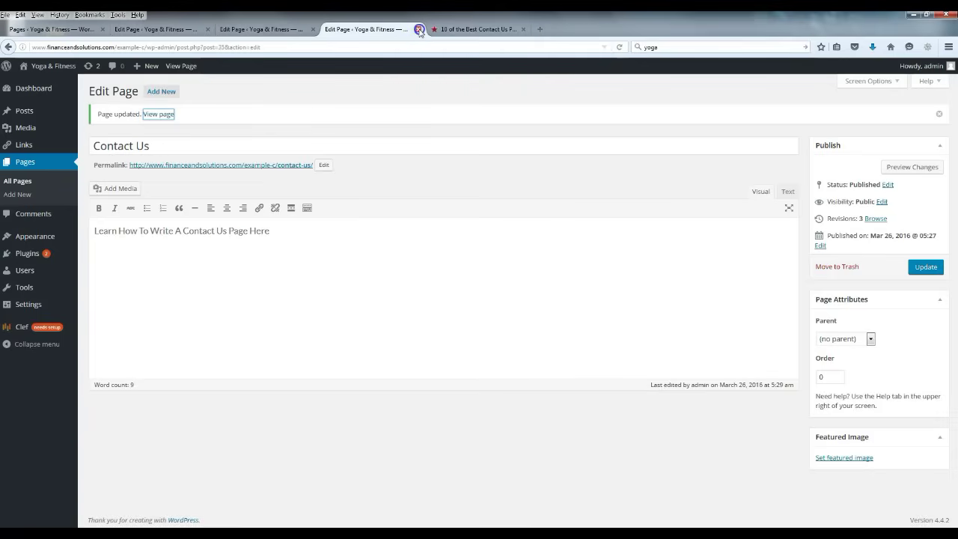
left_click(418, 29)
left_click(418, 30)
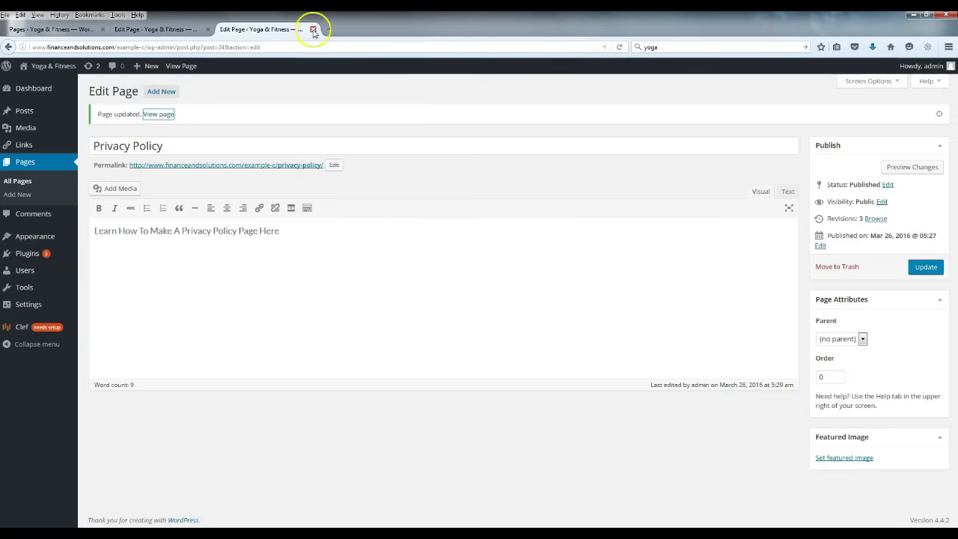
left_click(312, 29)
left_click(210, 29)
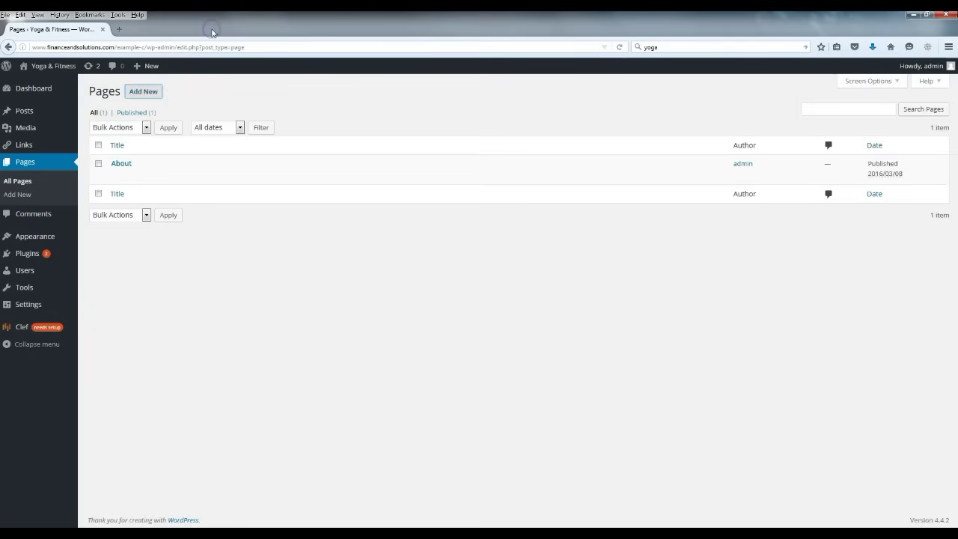
Step: Reload the Pages list to bring its entries up to date
left_click(618, 47)
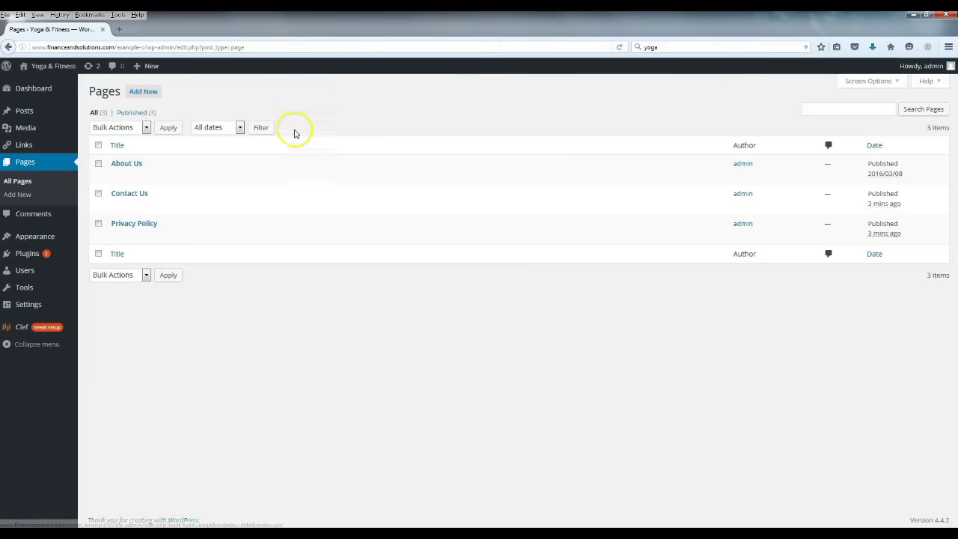
mouse_move(158, 238)
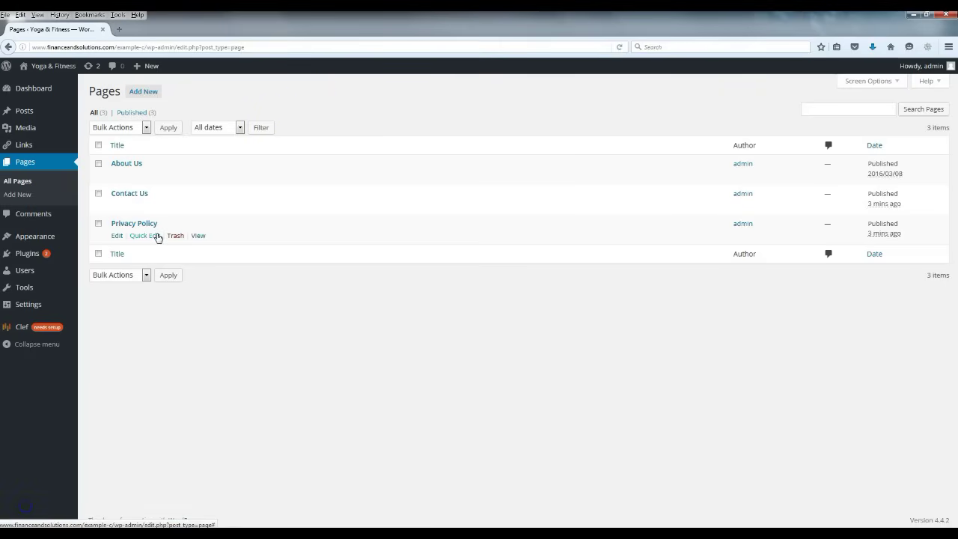
left_click(619, 46)
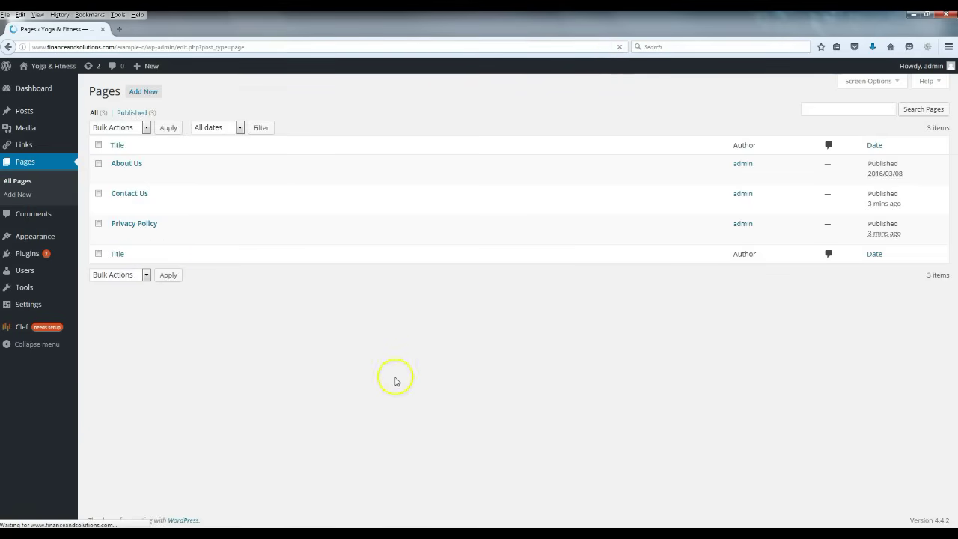
Step: Open the live homepage in a new tab and compare its menu entries with the Pages list
right_click(51, 66)
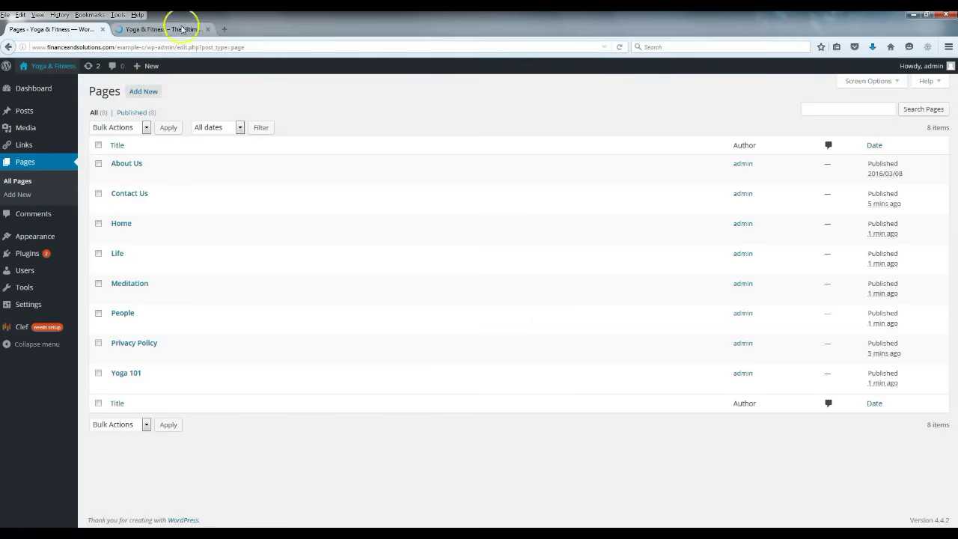
left_click(182, 27)
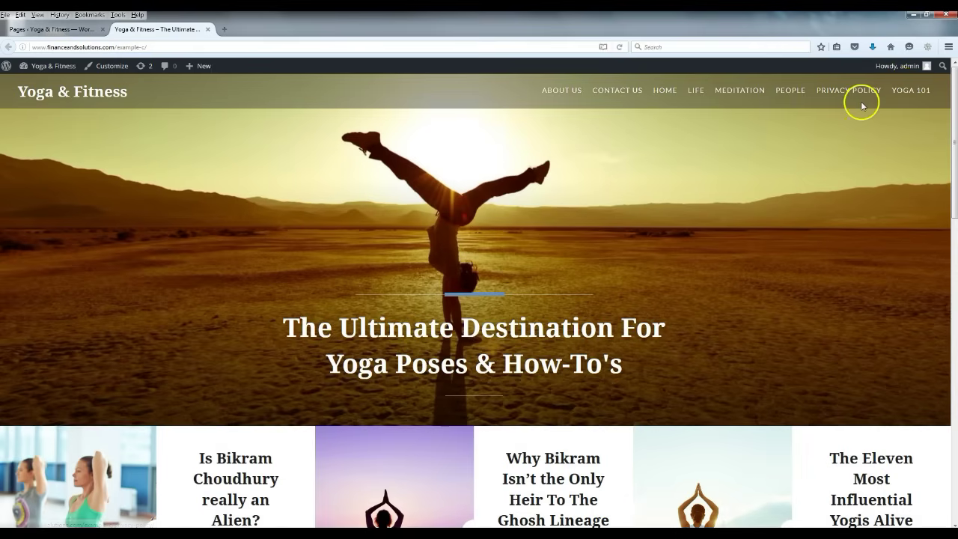
left_click(82, 29)
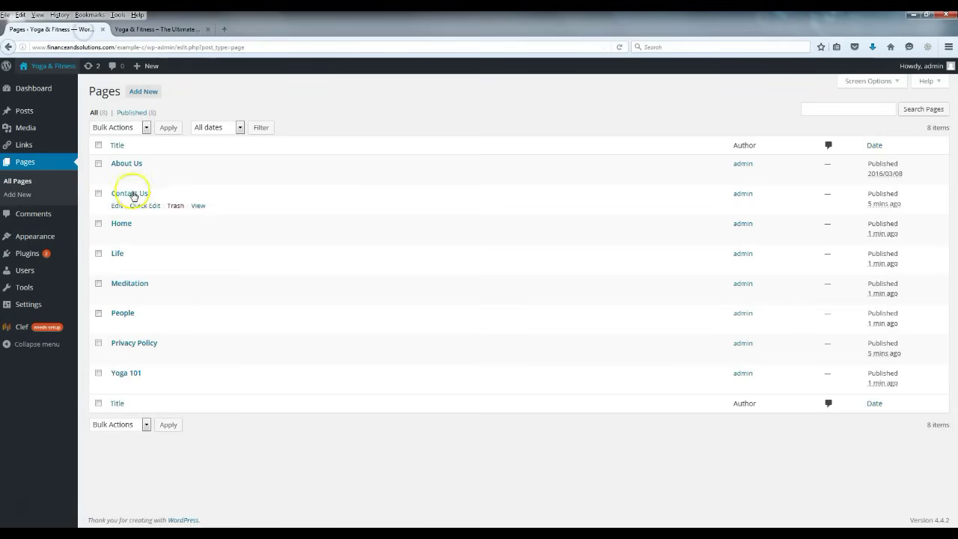
left_click(151, 29)
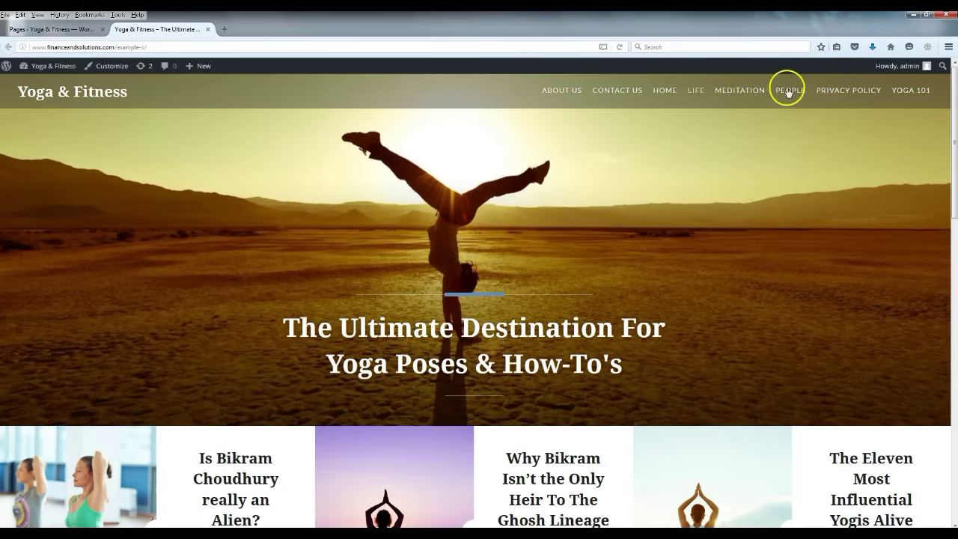
left_click(73, 29)
Step: Open the About Us page's Order attribute for editing and check the menu order on the live homepage
mouse_move(120, 167)
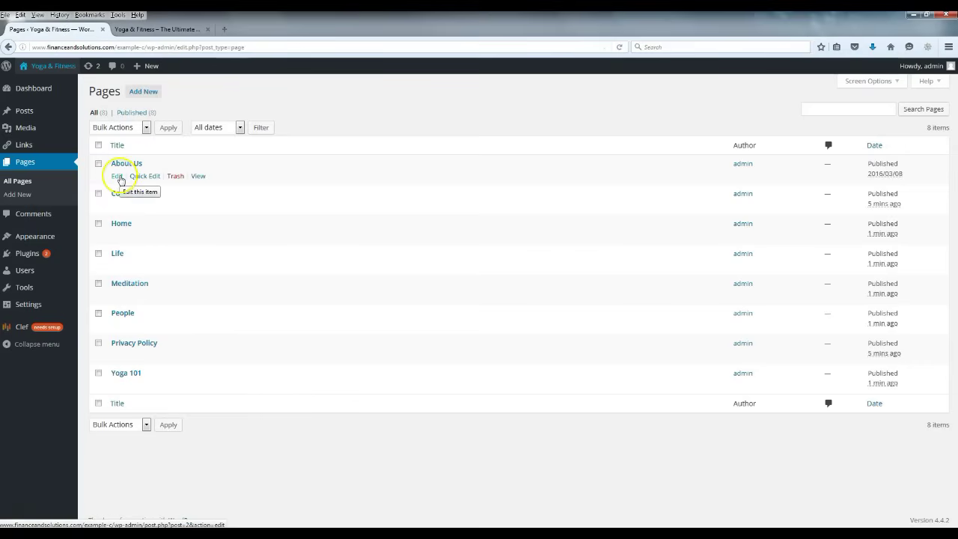
left_click(118, 178)
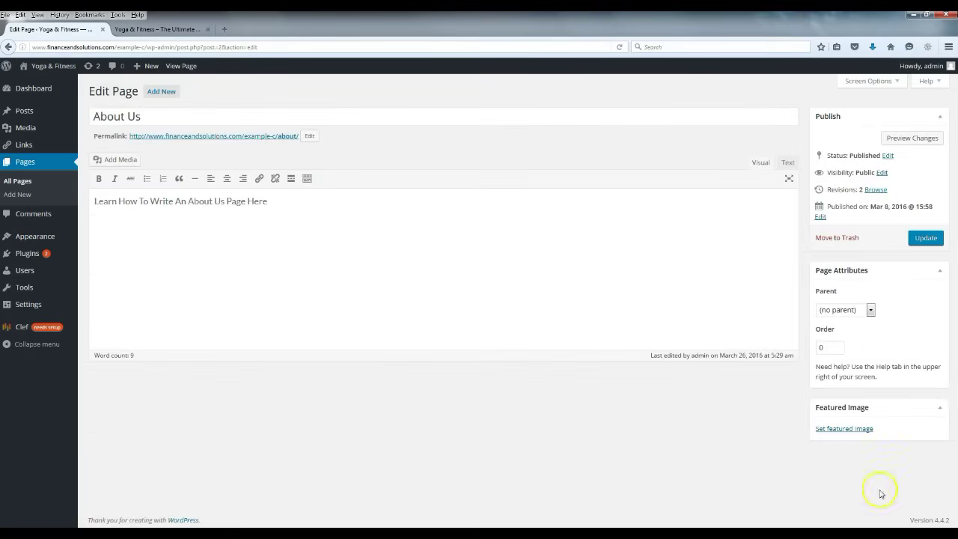
left_click(841, 350)
left_click(153, 29)
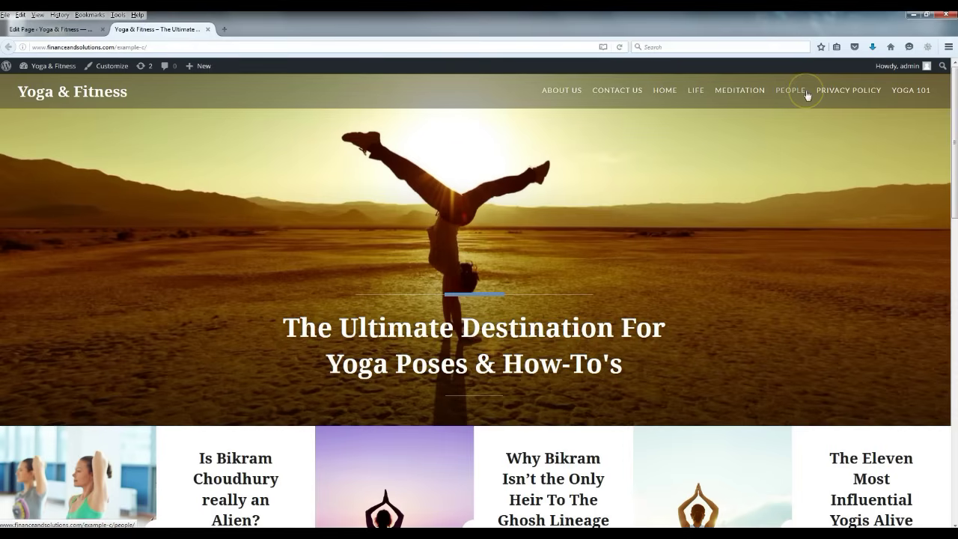